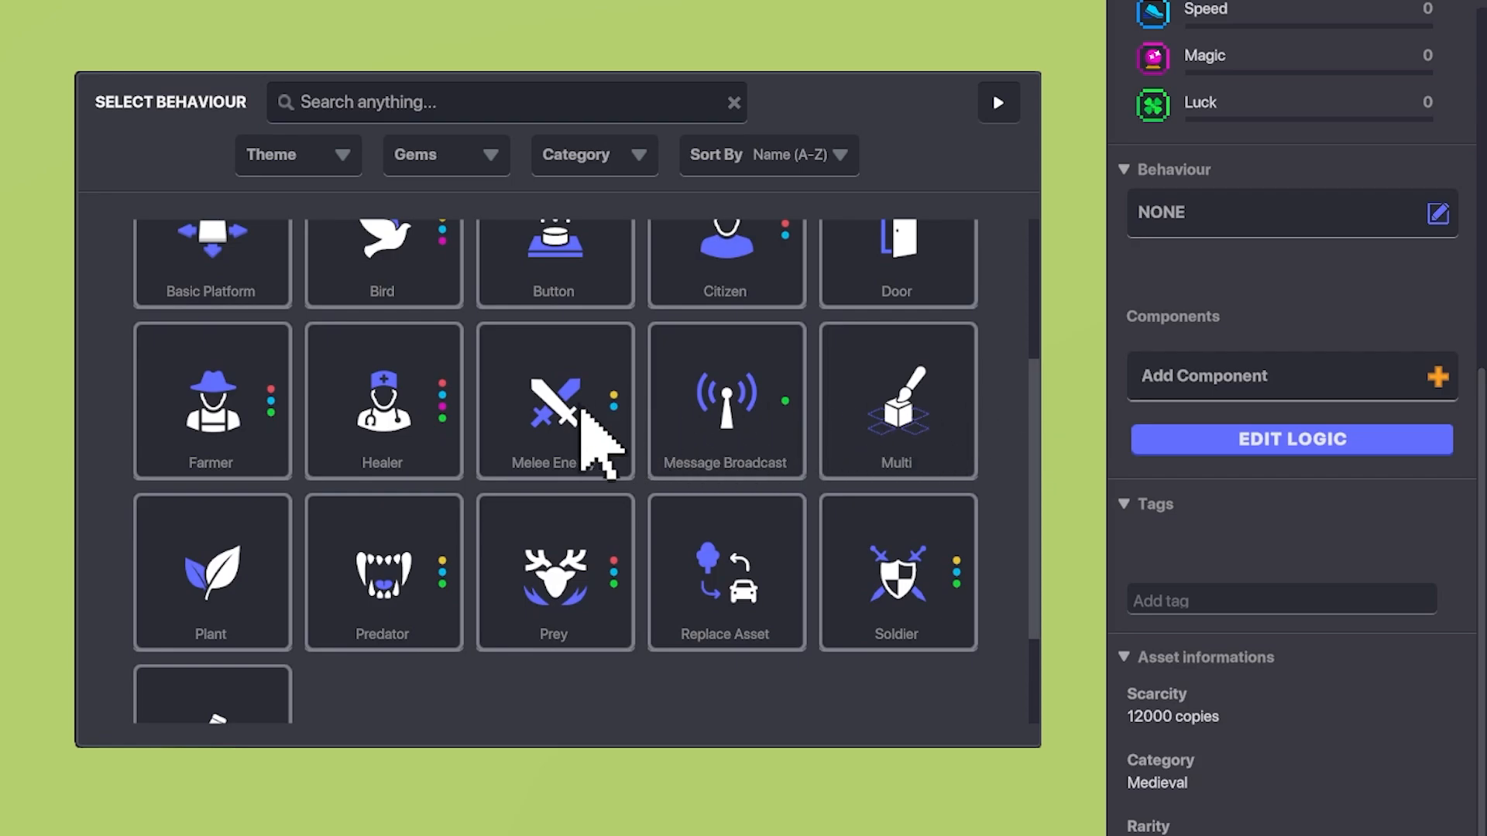
- Assign the Melee Enemy behaviour to the skeleton and set its detection range to 10 and chasing zone to about 19
left_click(570, 430)
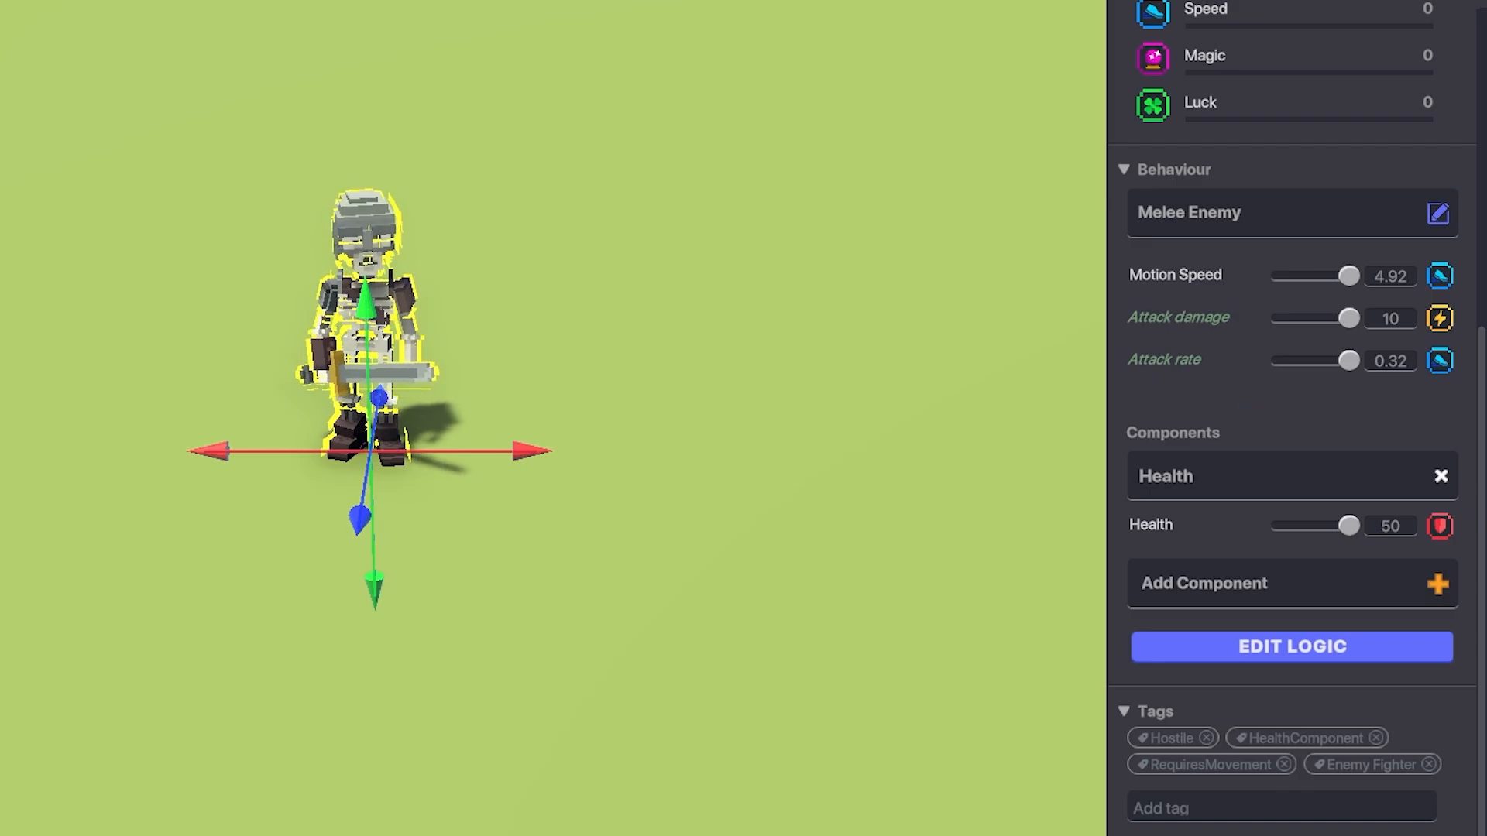
left_click(1333, 650)
scroll(1333, 659, "down", 4)
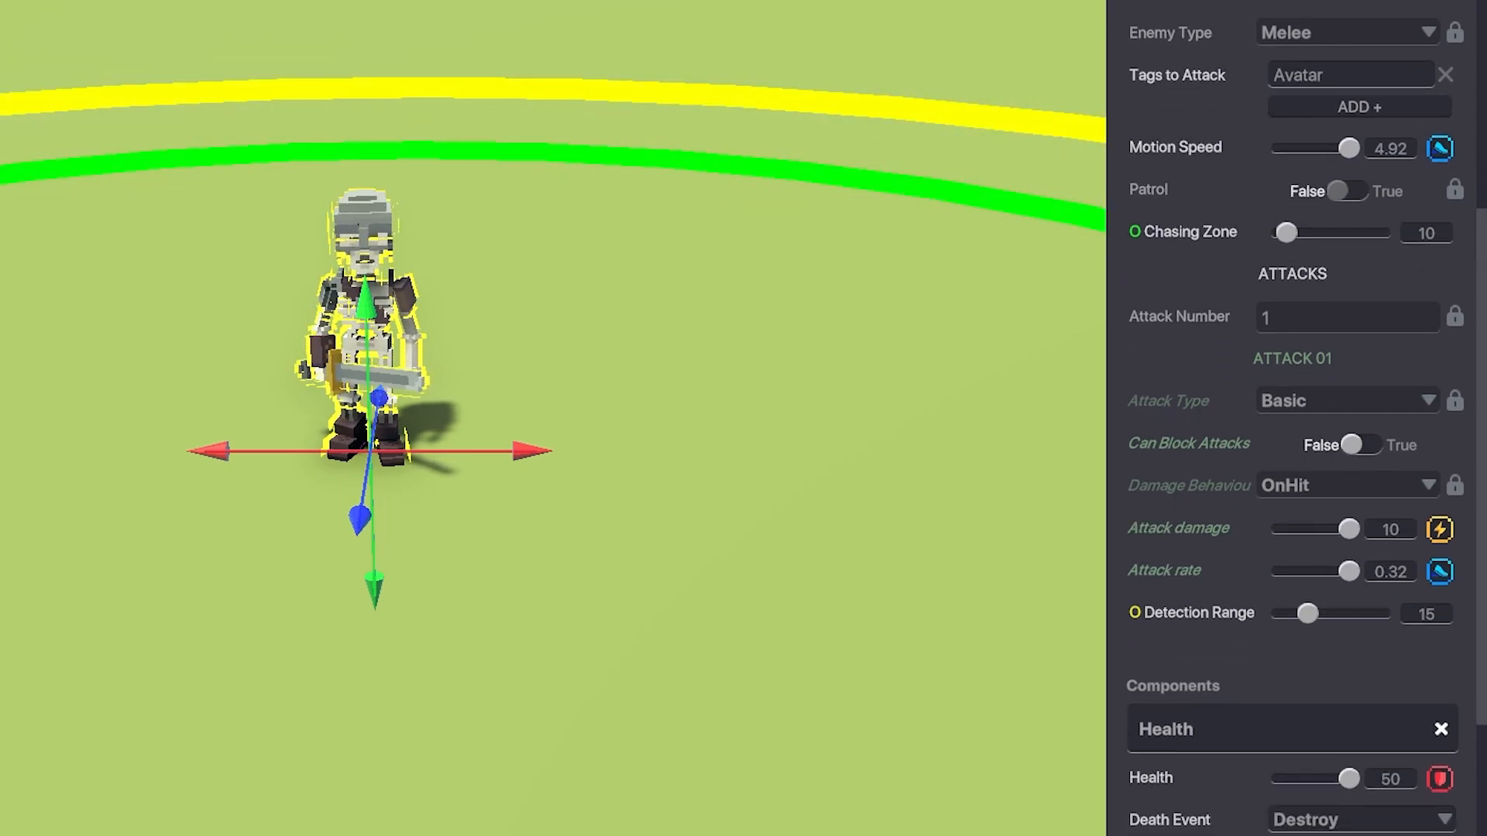
left_click_drag(1307, 614, 1299, 616)
left_click_drag(1287, 233, 1301, 240)
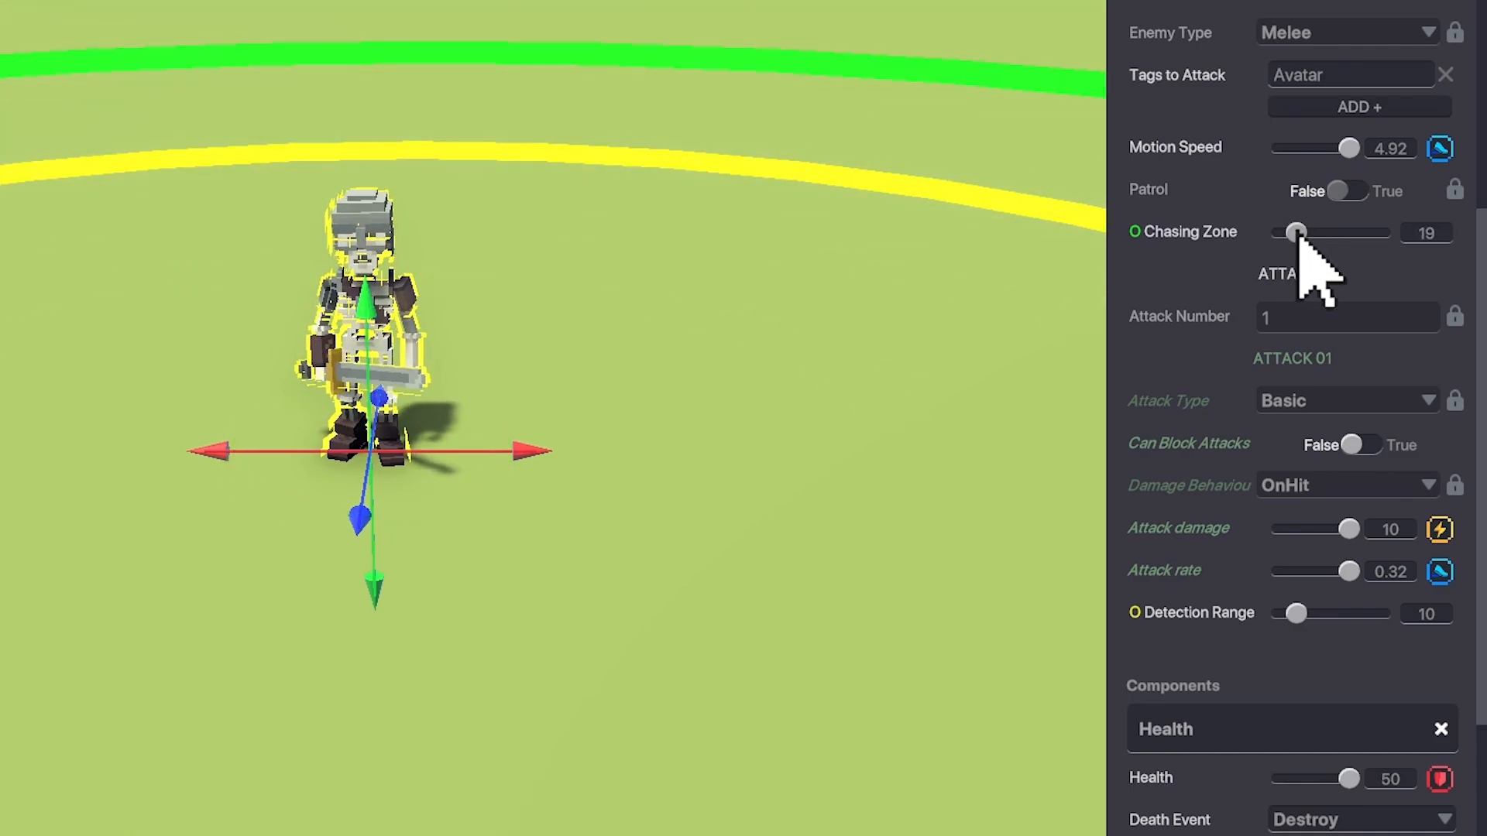
- Add a Drop component to the skeleton, with Behaviour as the type of drop
left_click_drag(1479, 269, 1481, 524)
scroll(1460, 614, "down", 1)
left_click(1308, 752)
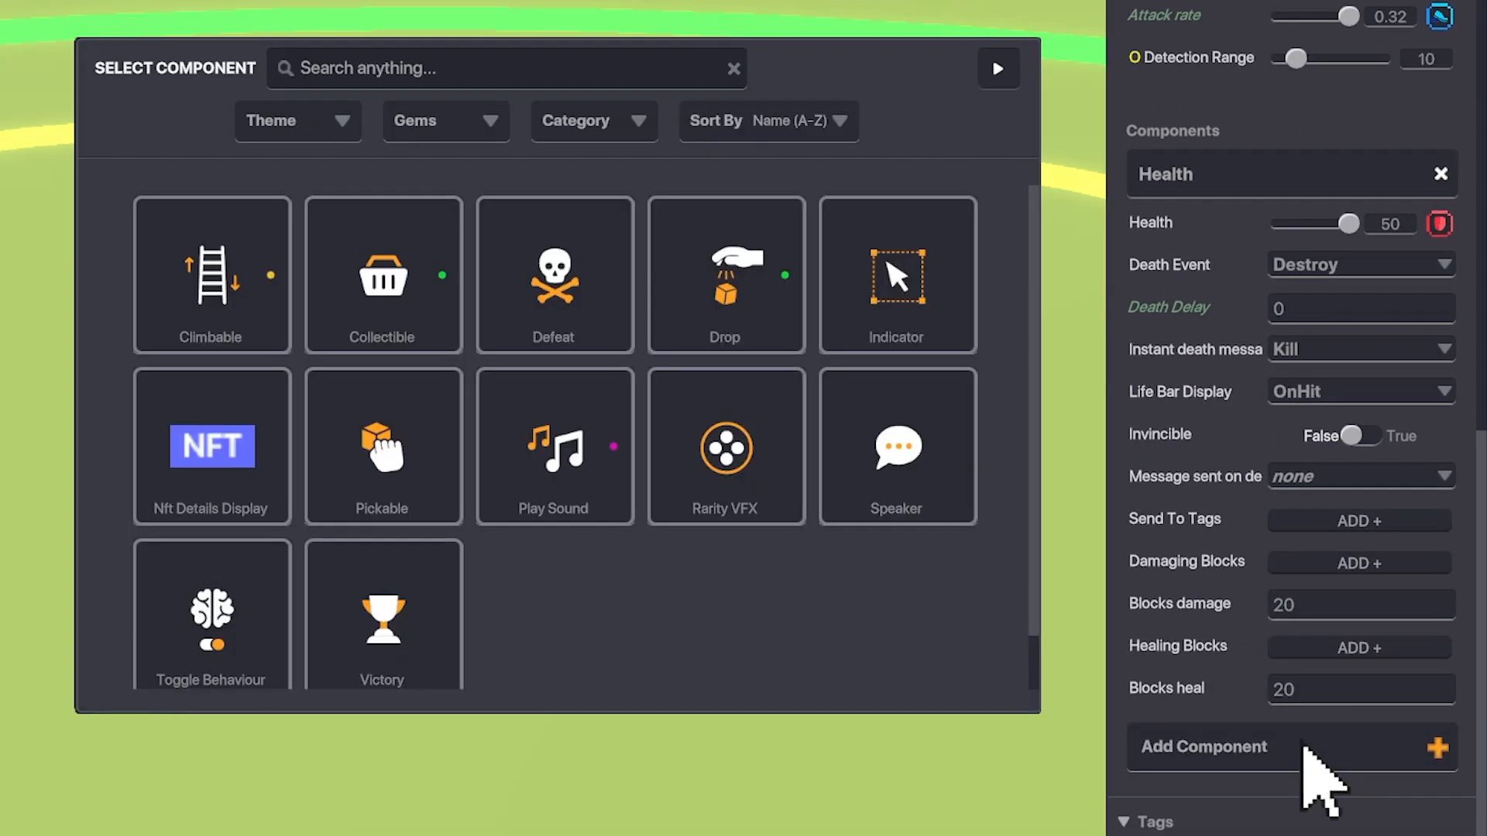
left_click(726, 279)
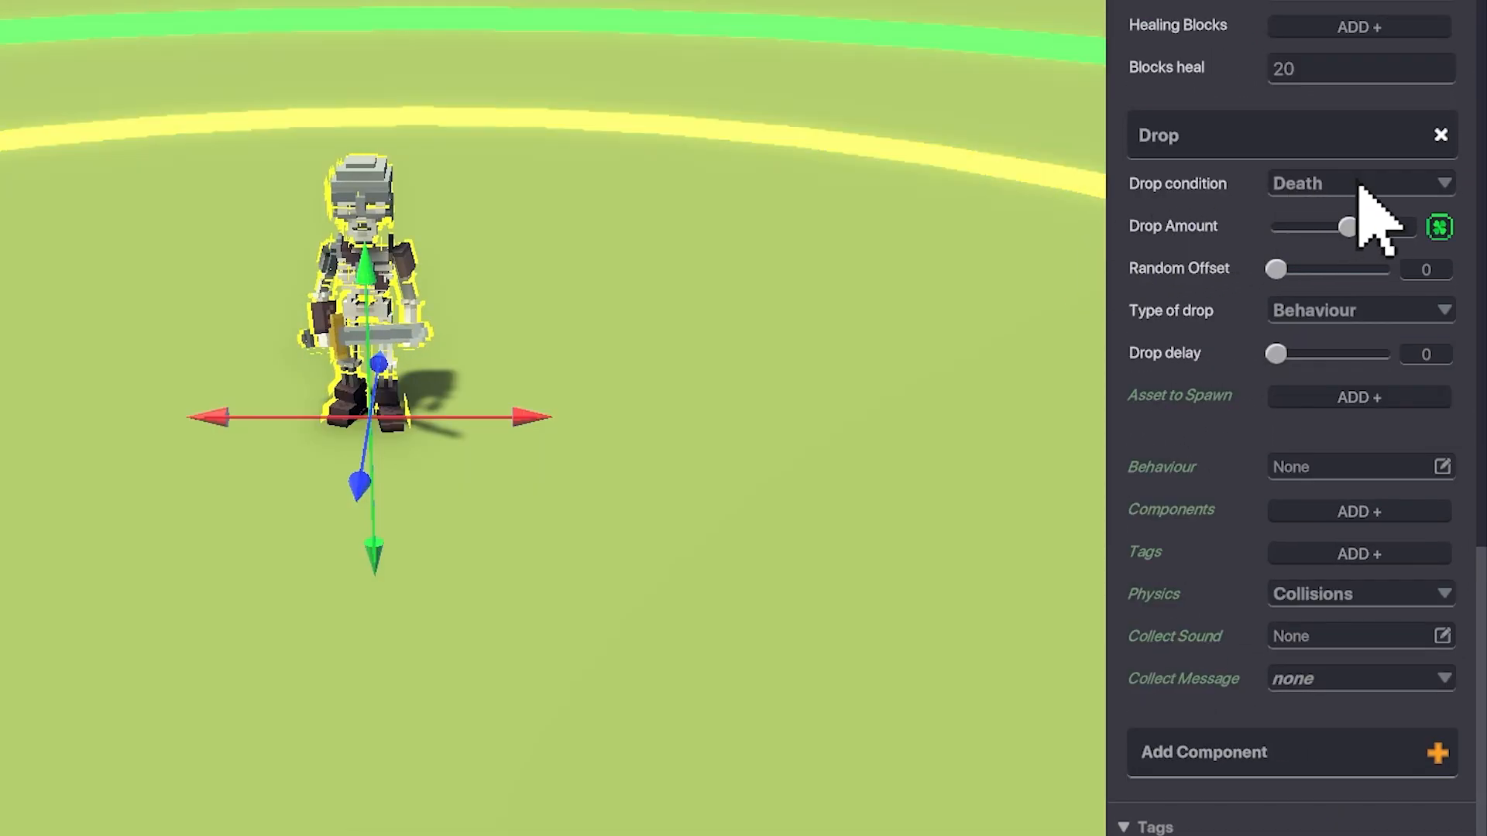
left_click(1399, 310)
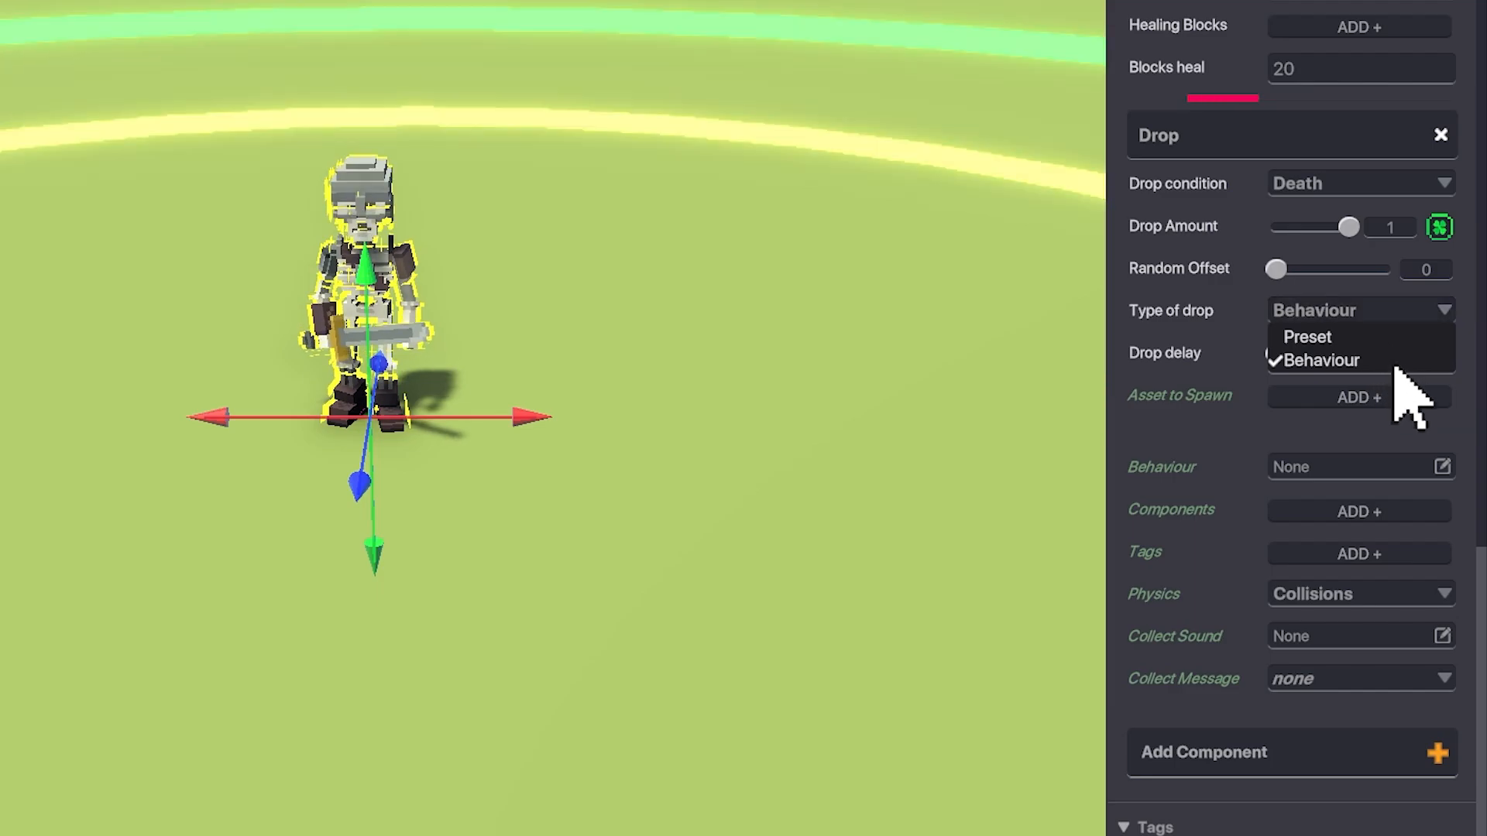
left_click(1392, 360)
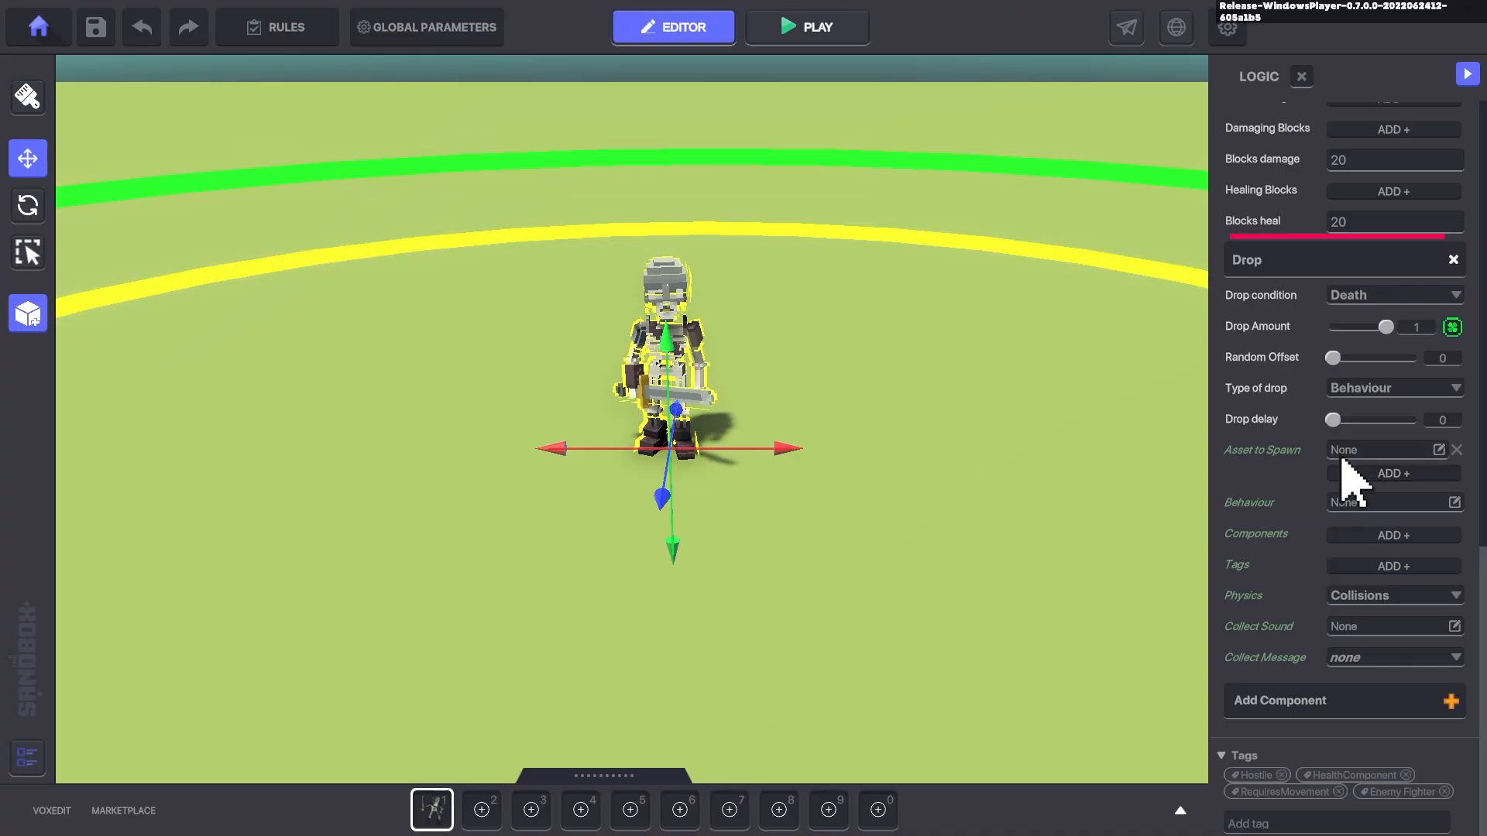
- Make the skeleton's drop spawn the Flashing SAND Coin and give the dropped item the Collectible component
left_click(1346, 452)
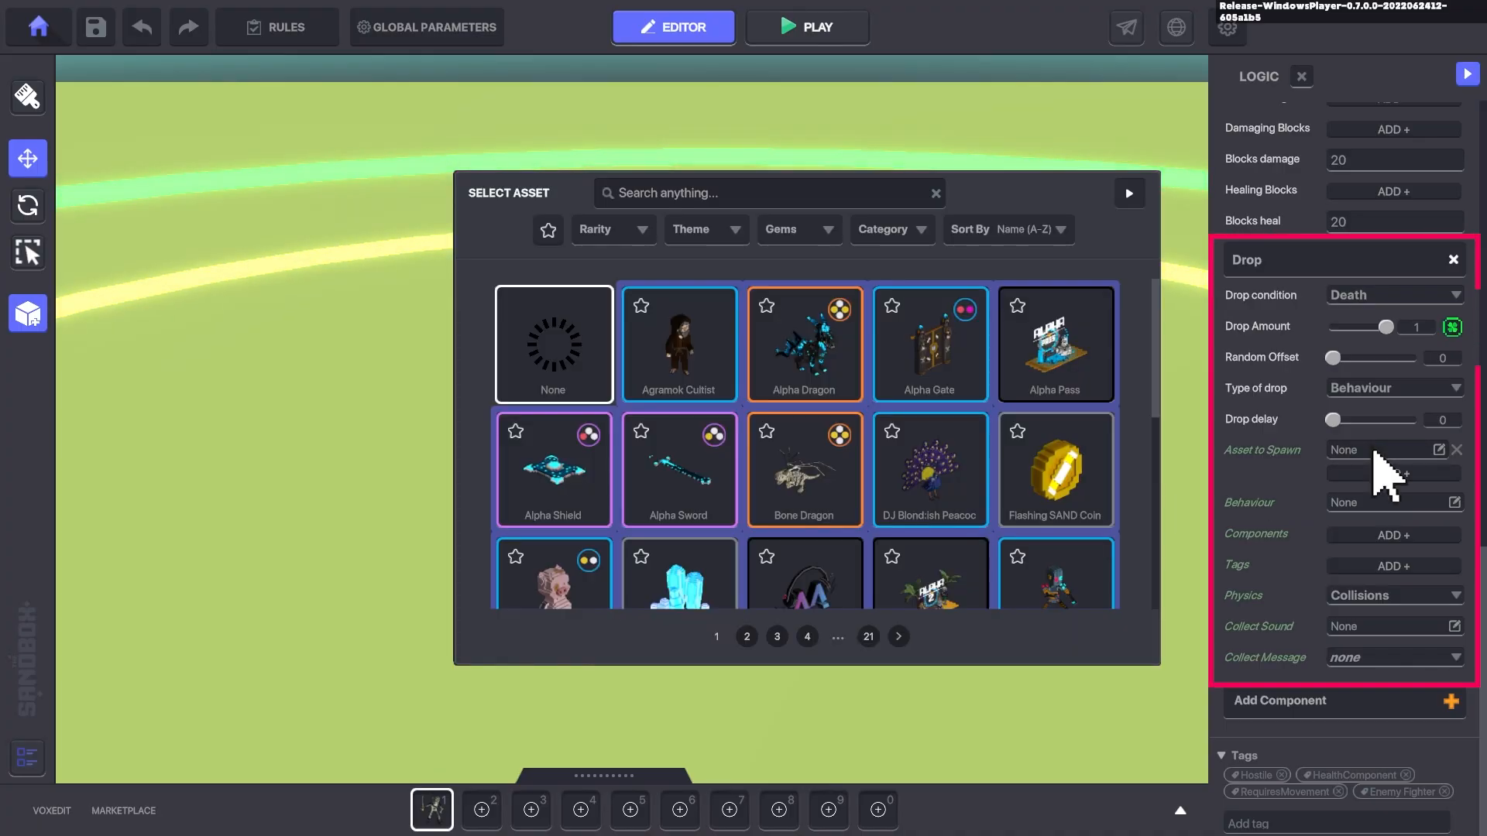
left_click(1071, 465)
left_click(1390, 546)
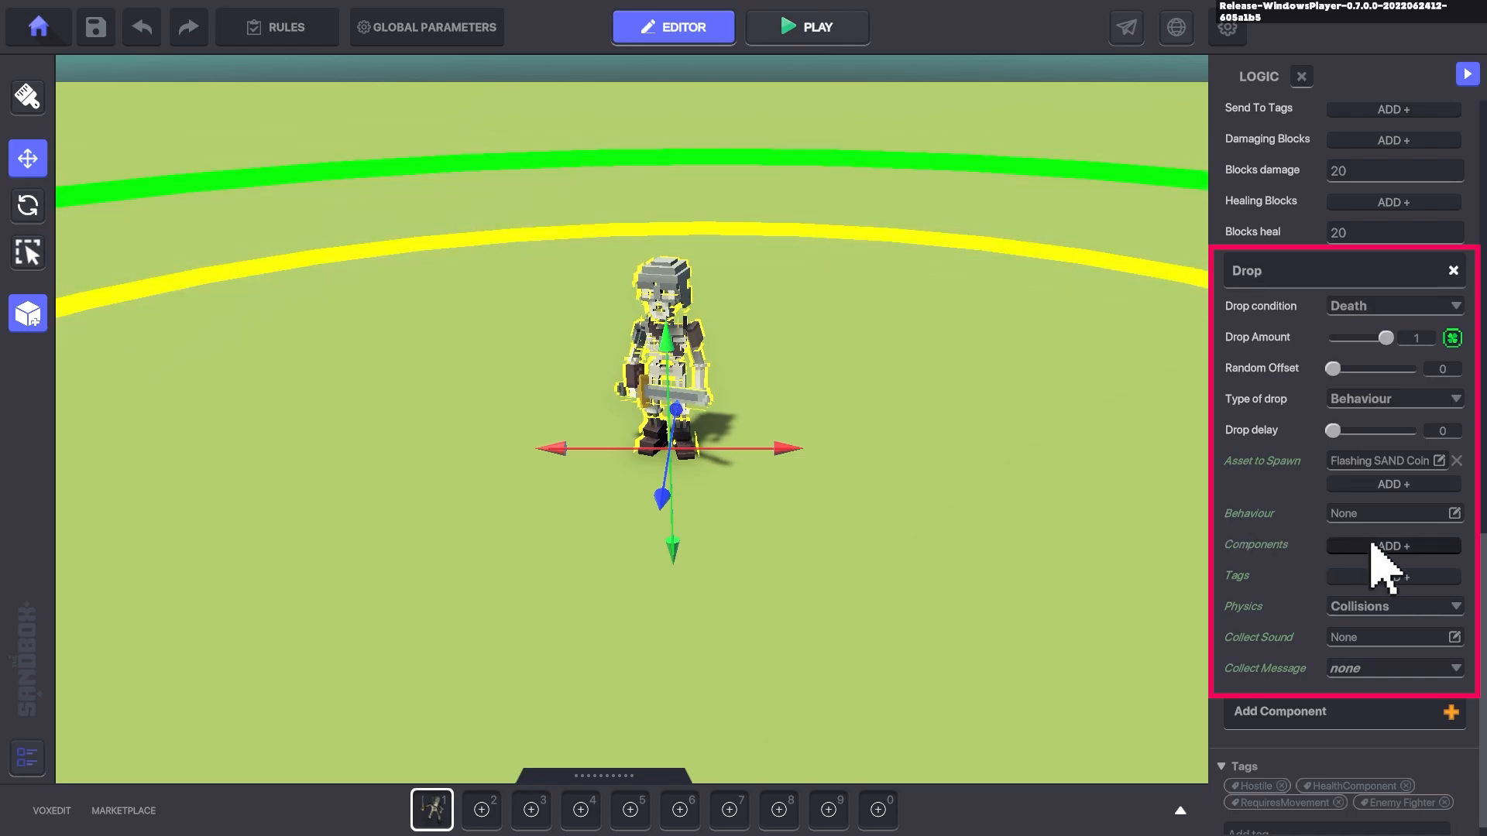
left_click(1383, 544)
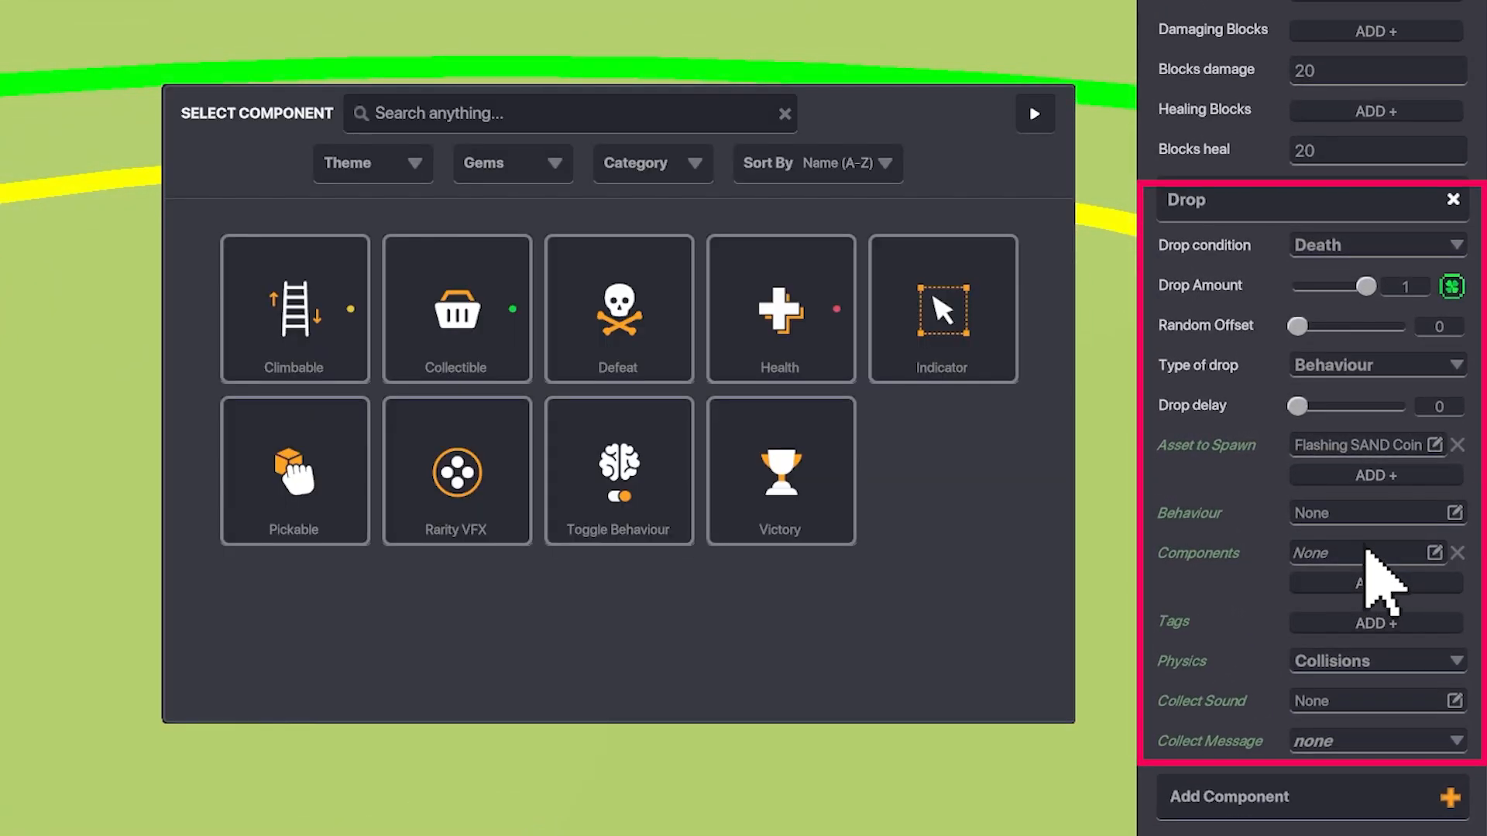
left_click(470, 313)
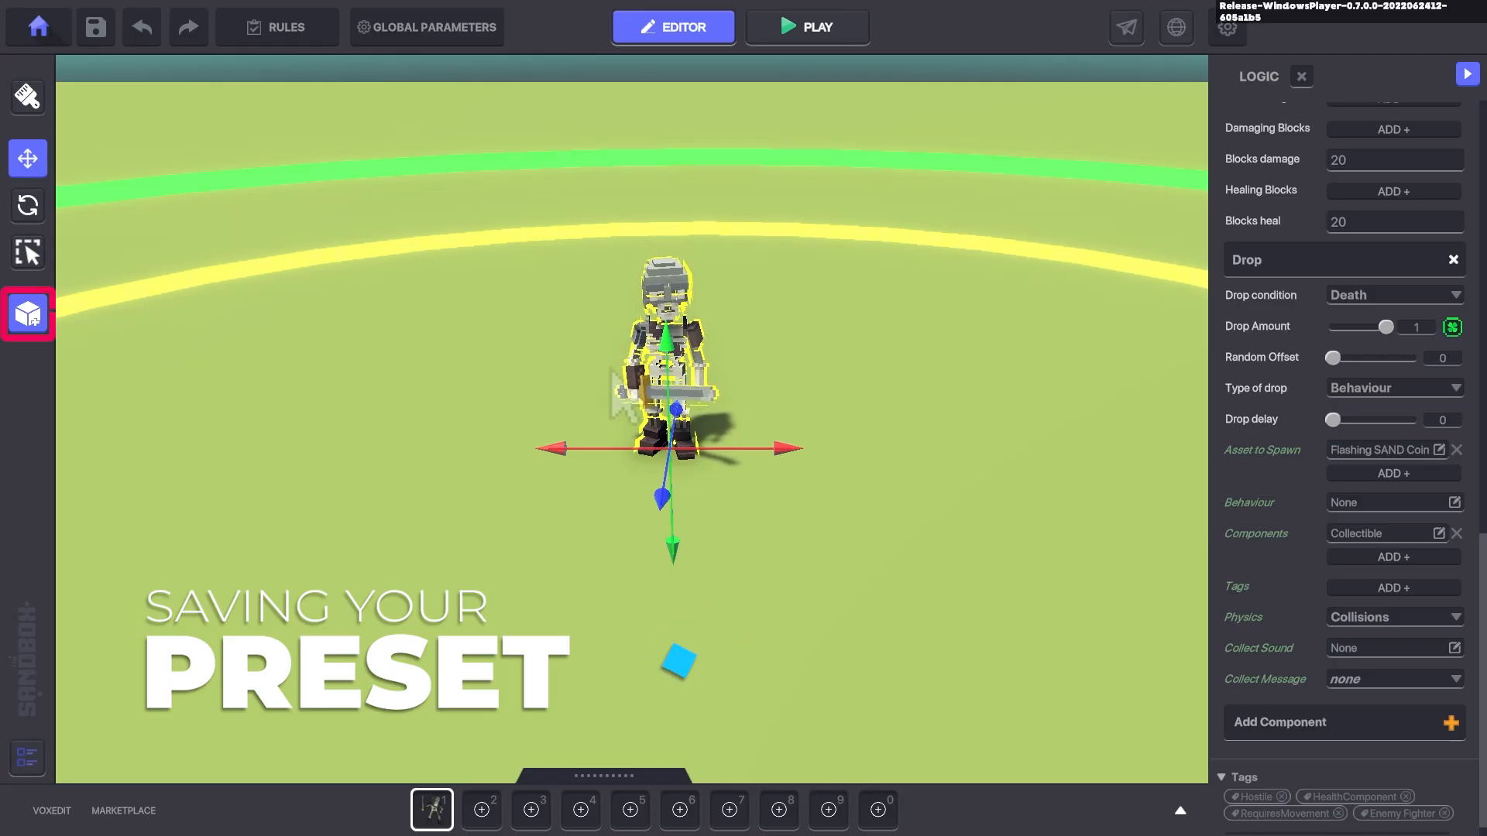
- Save the configured skeleton as a new preset named Skeleton Warrior
left_click(30, 318)
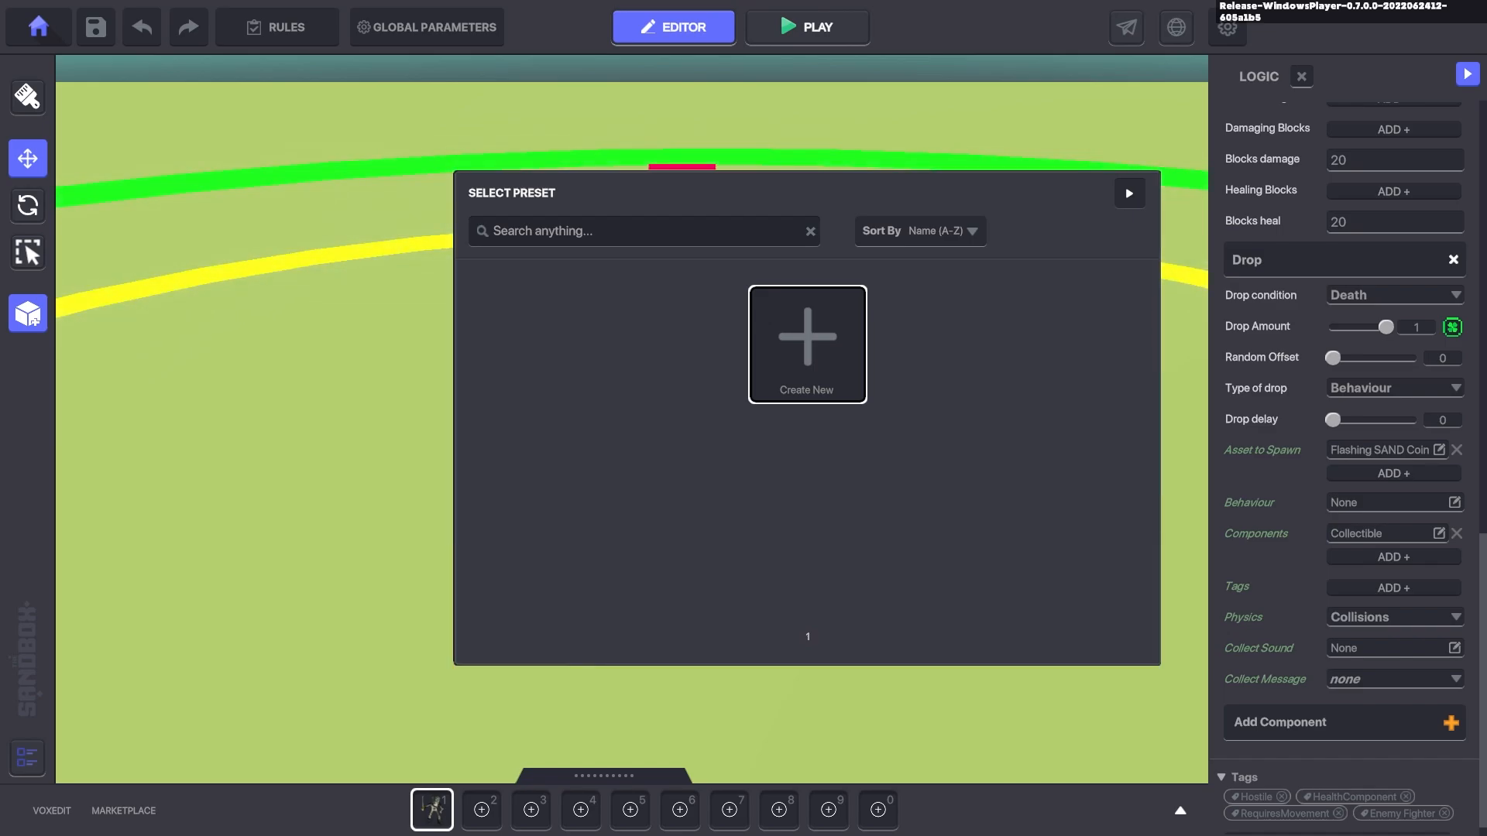
left_click(817, 358)
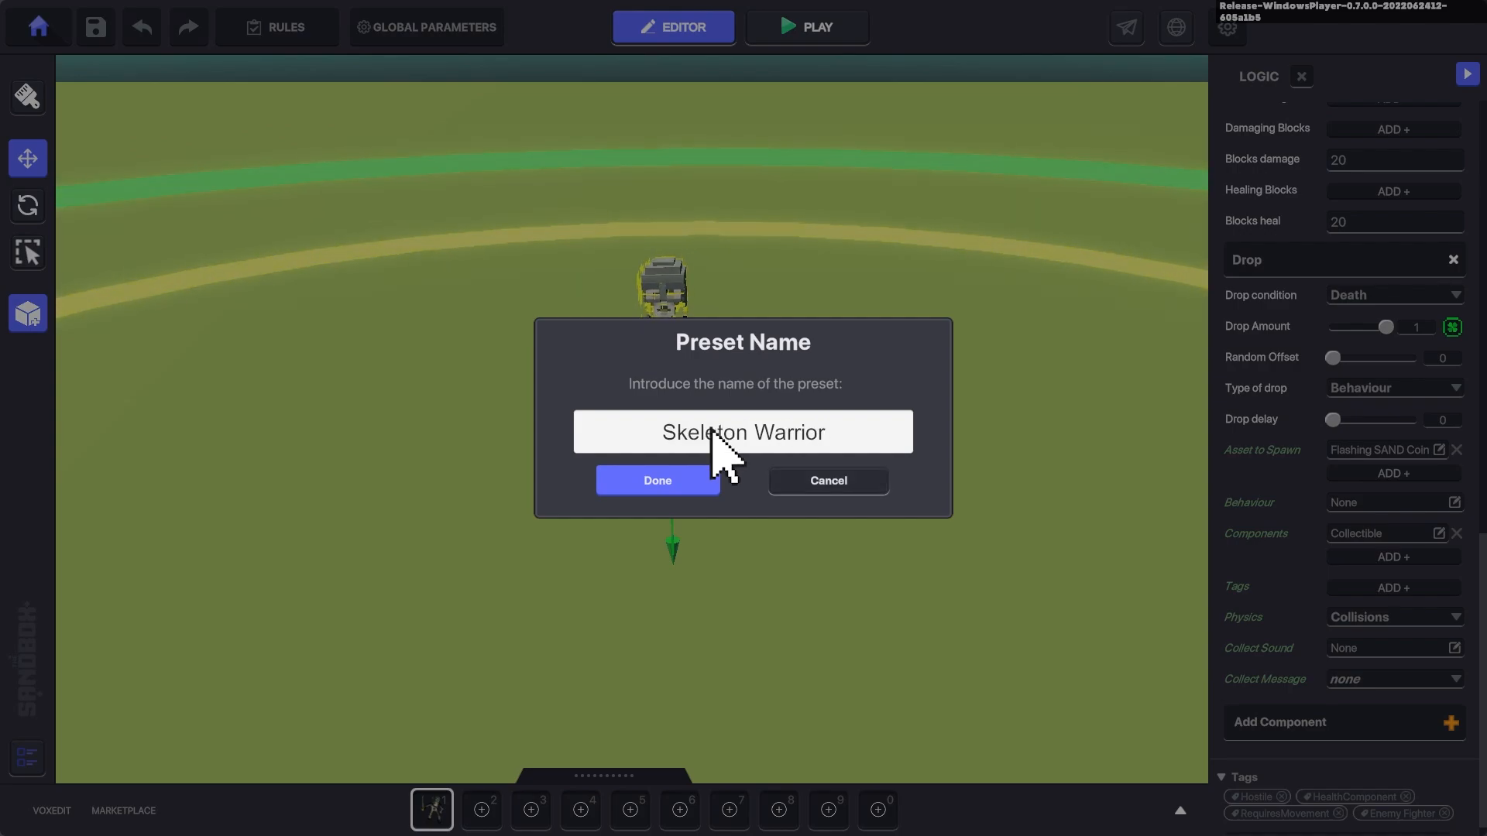
left_click(657, 481)
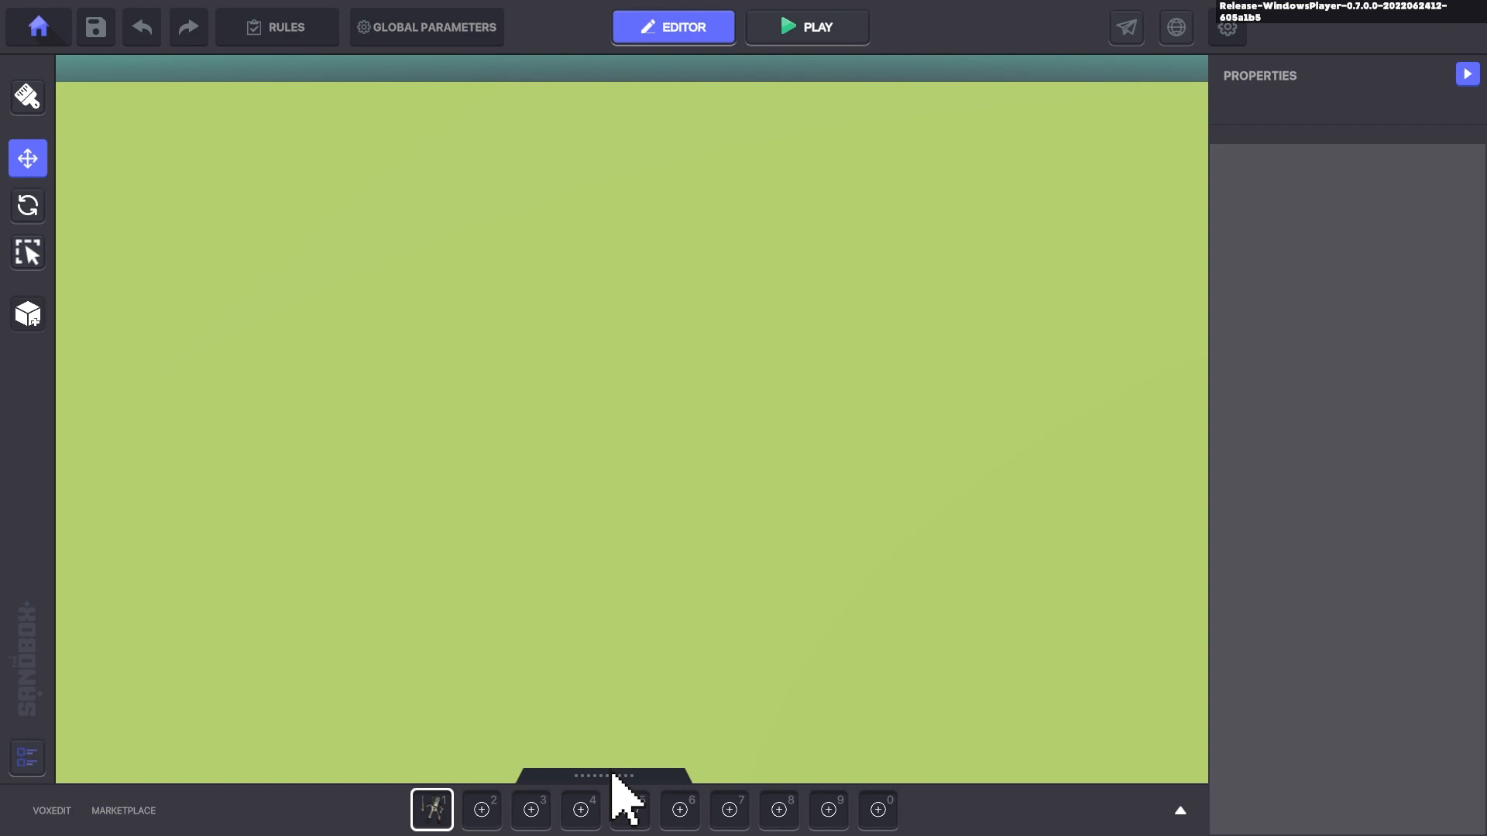
- Assign the Skeleton Warrior preset to hotbar slot 2 and place a copy of it in the scene
left_click(613, 775)
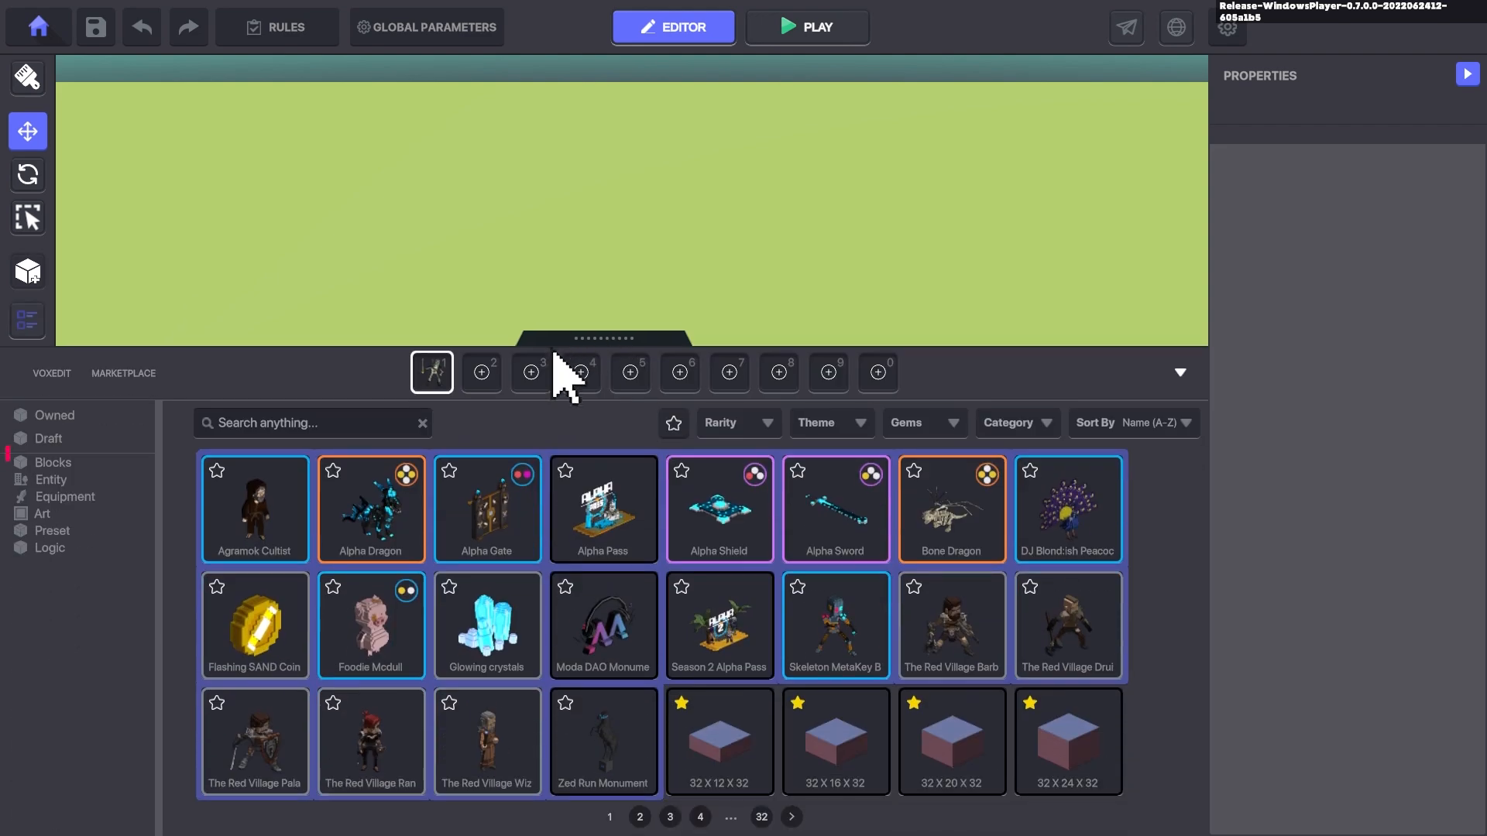
left_click(116, 531)
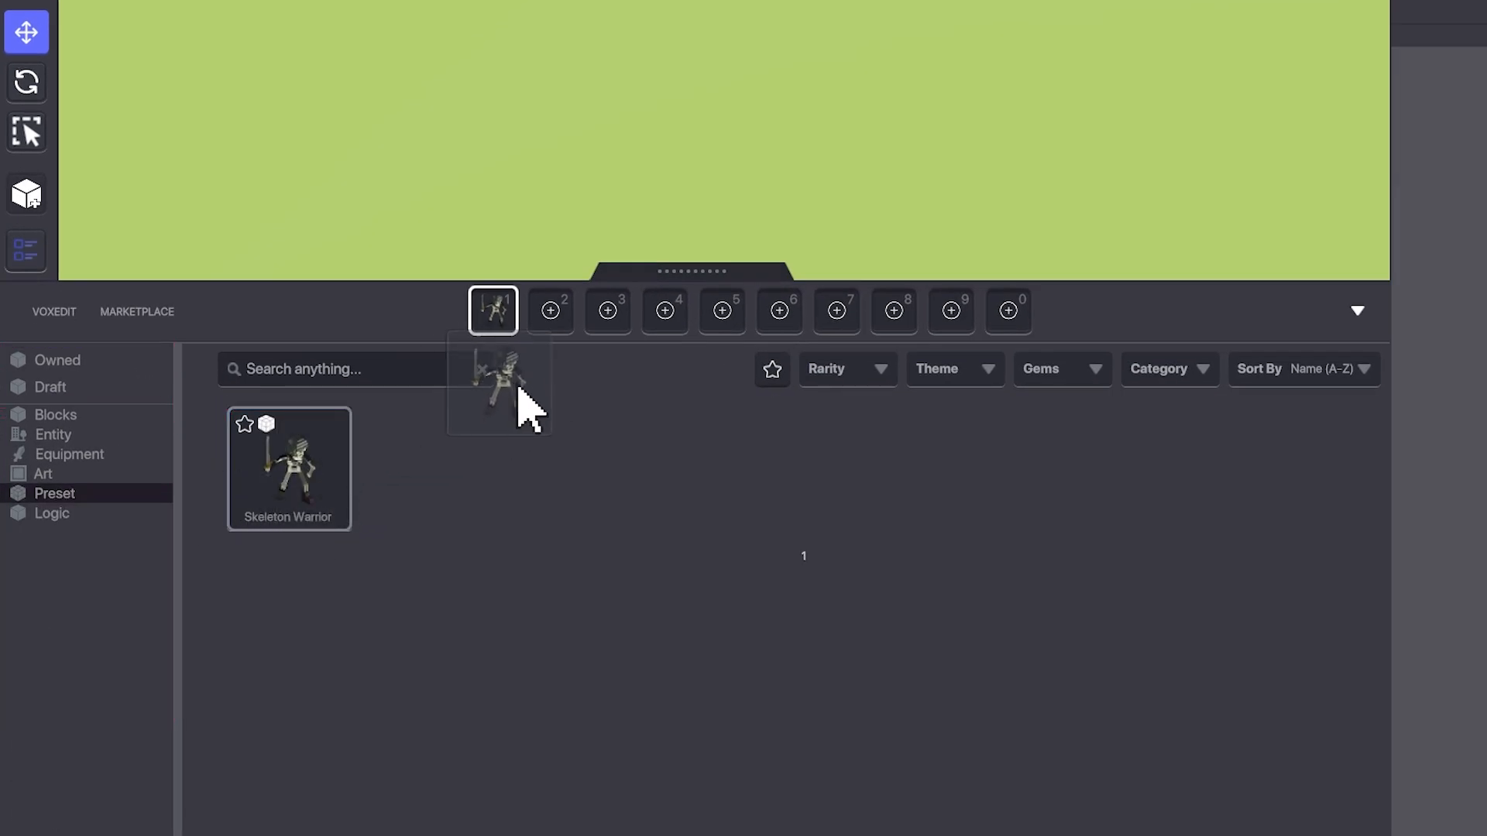
left_click_drag(518, 389, 551, 310)
left_click(724, 270)
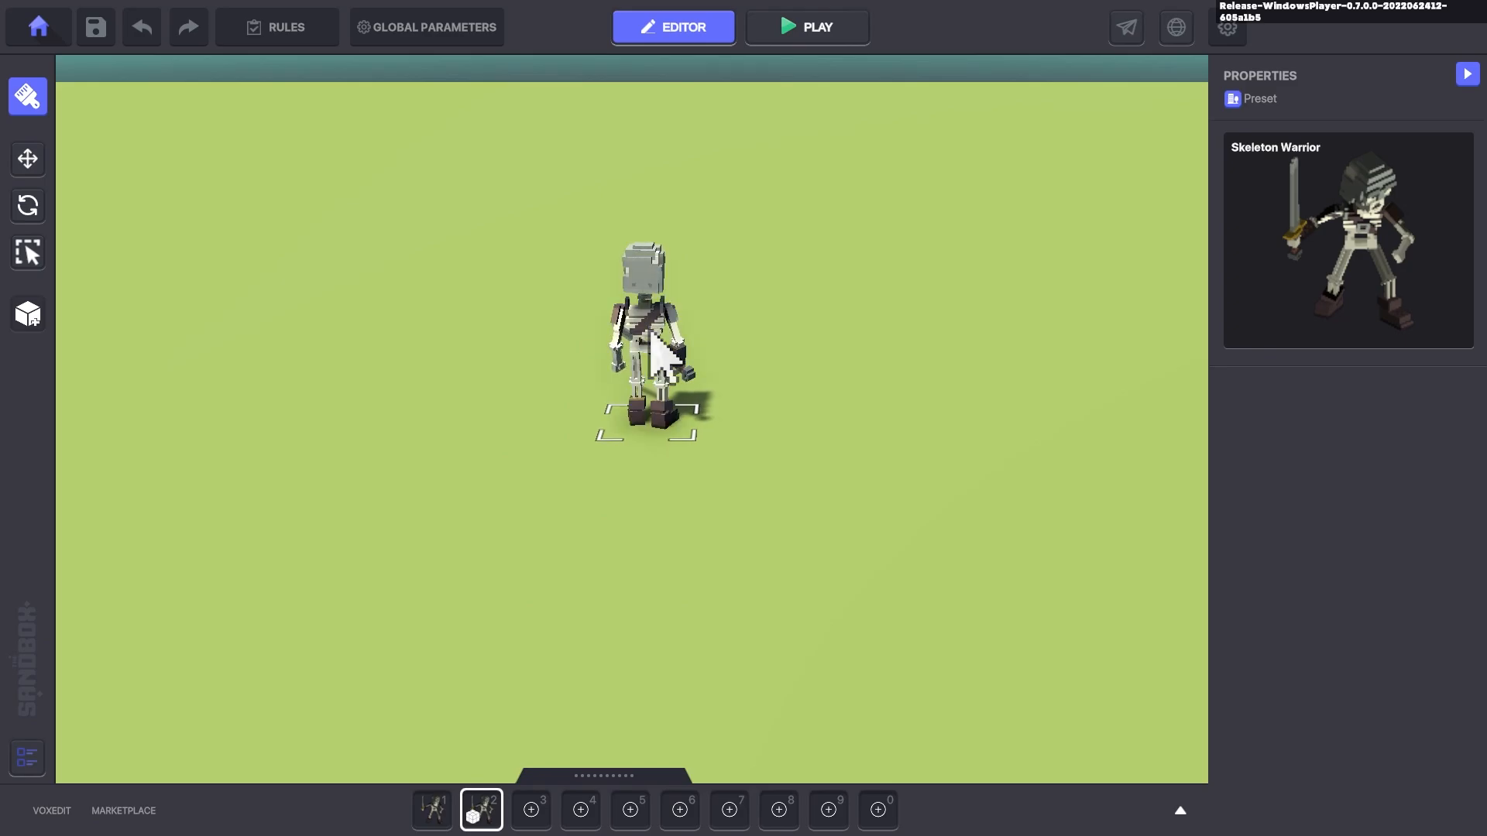
left_click(651, 335)
- Search the library for "Crate", assign Wooden Crates to hotbar slot 3 and place them in the scene
scroll(1343, 442, "down", 10)
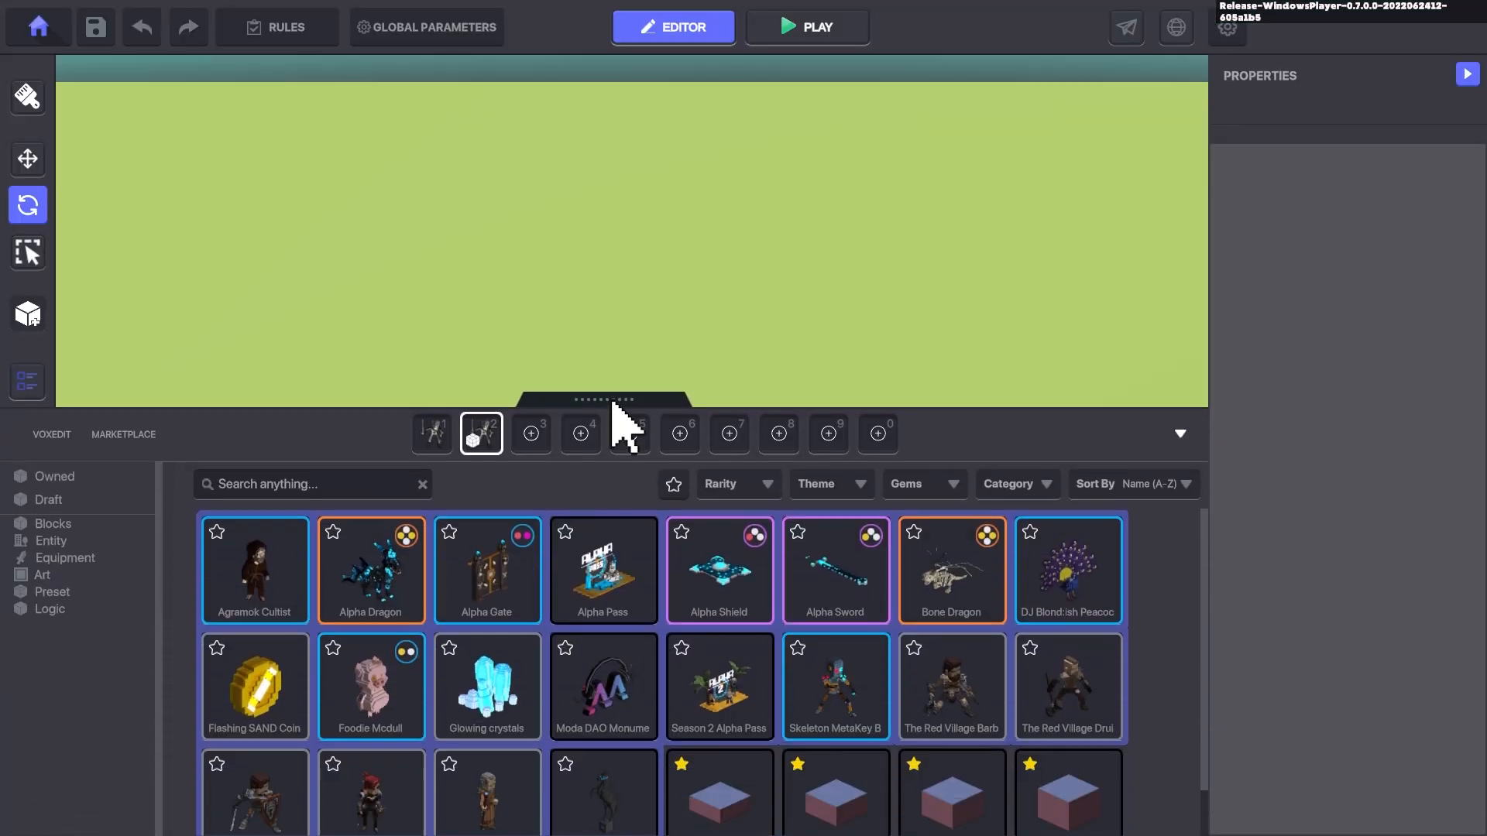
type("Crate")
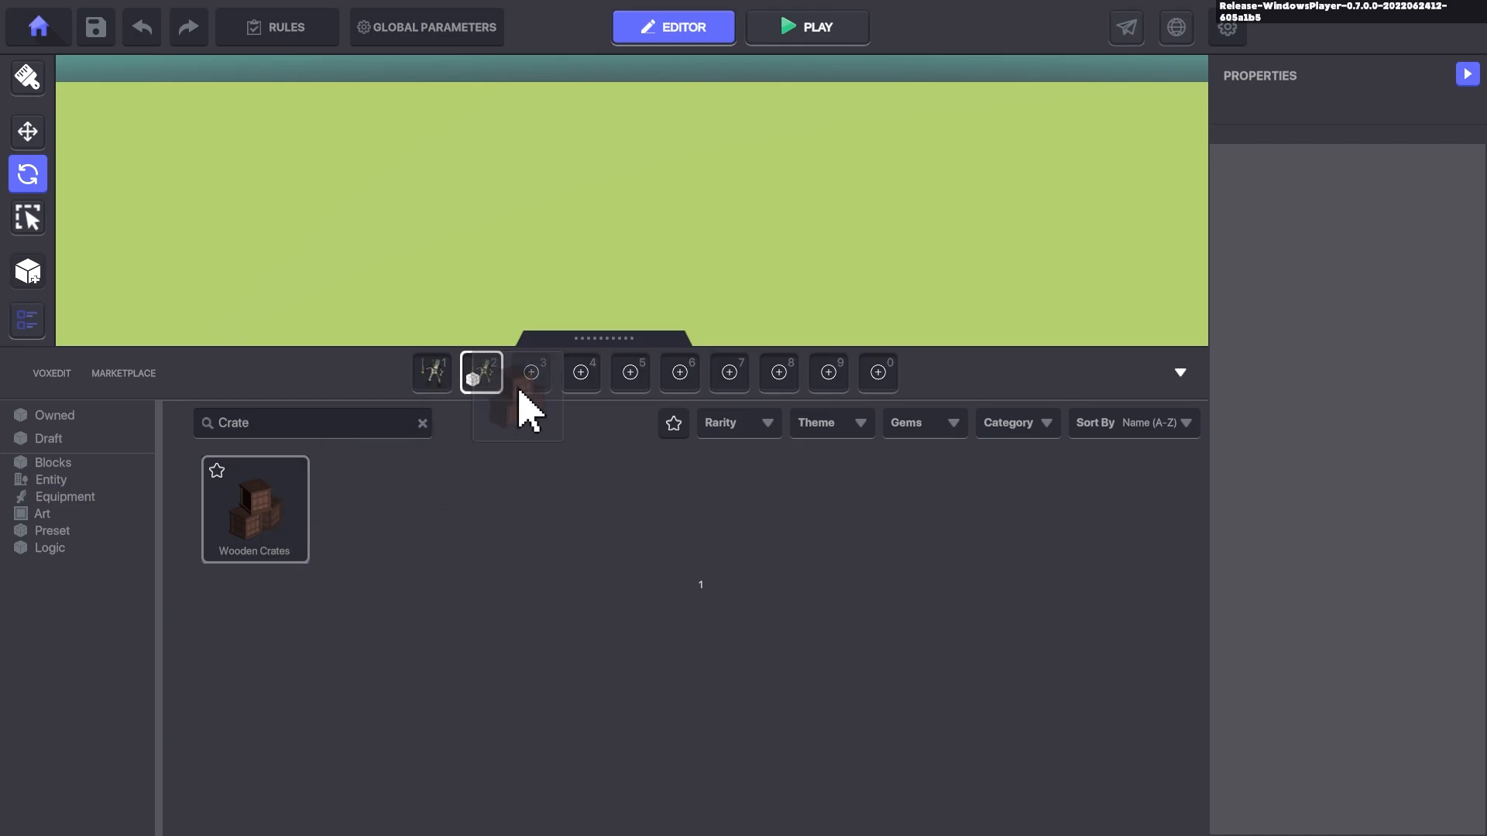
left_click_drag(619, 339, 620, 775)
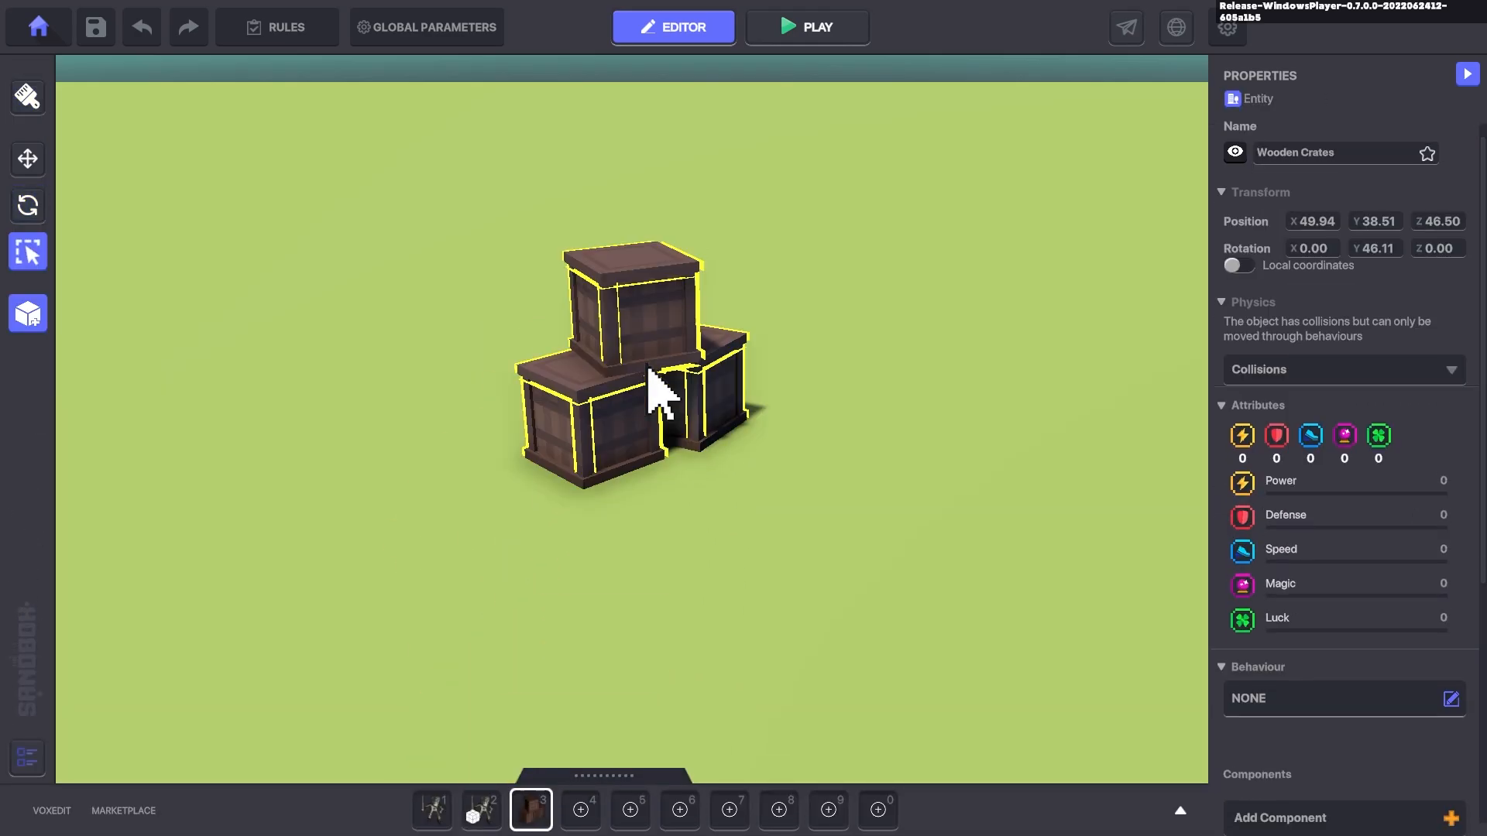
- Add the Health and Drop components to the wooden crates
scroll(1309, 449, "down", 5)
left_click(1270, 364)
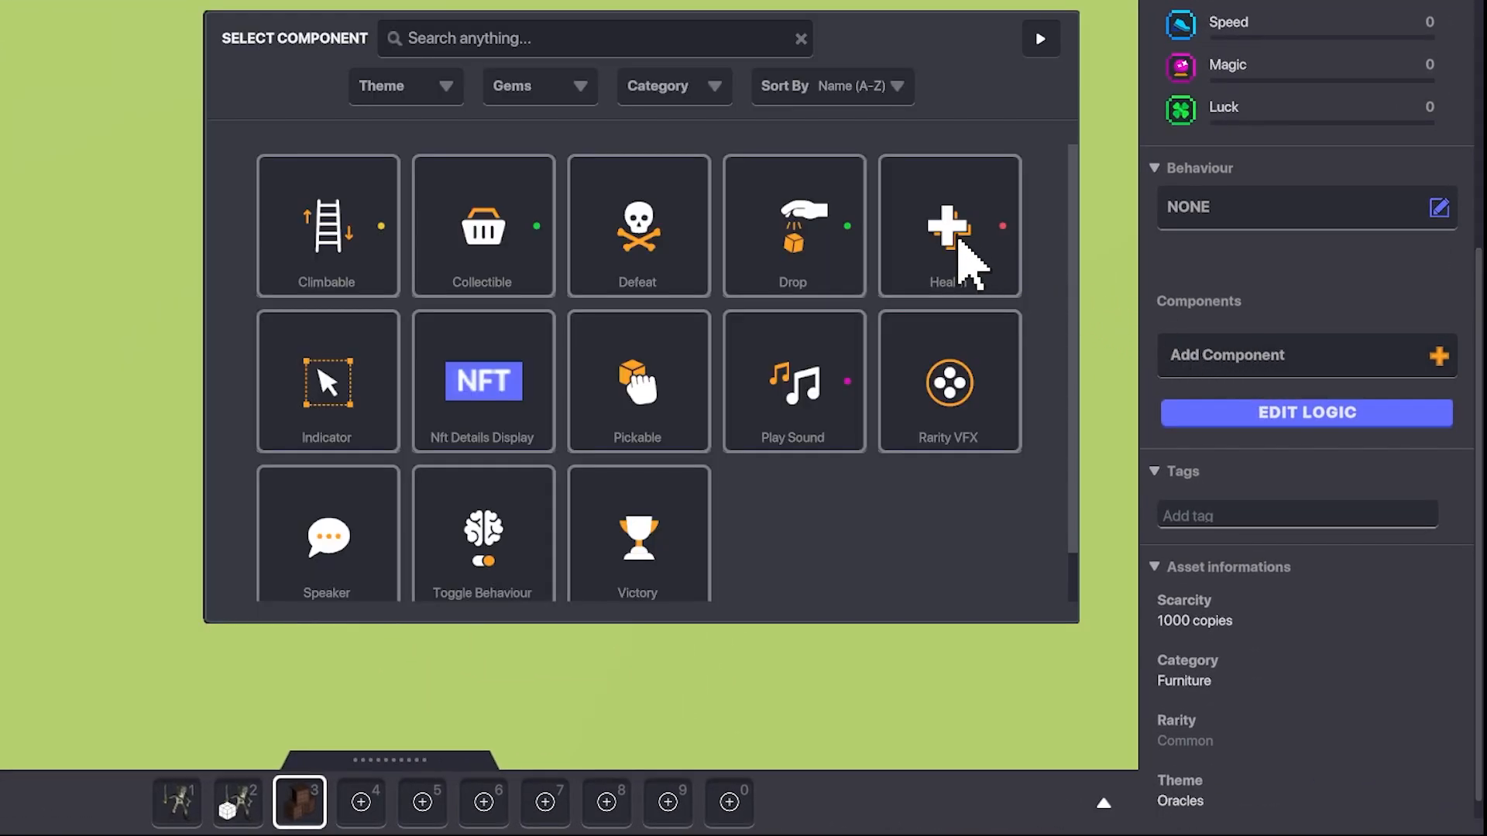
left_click(983, 271)
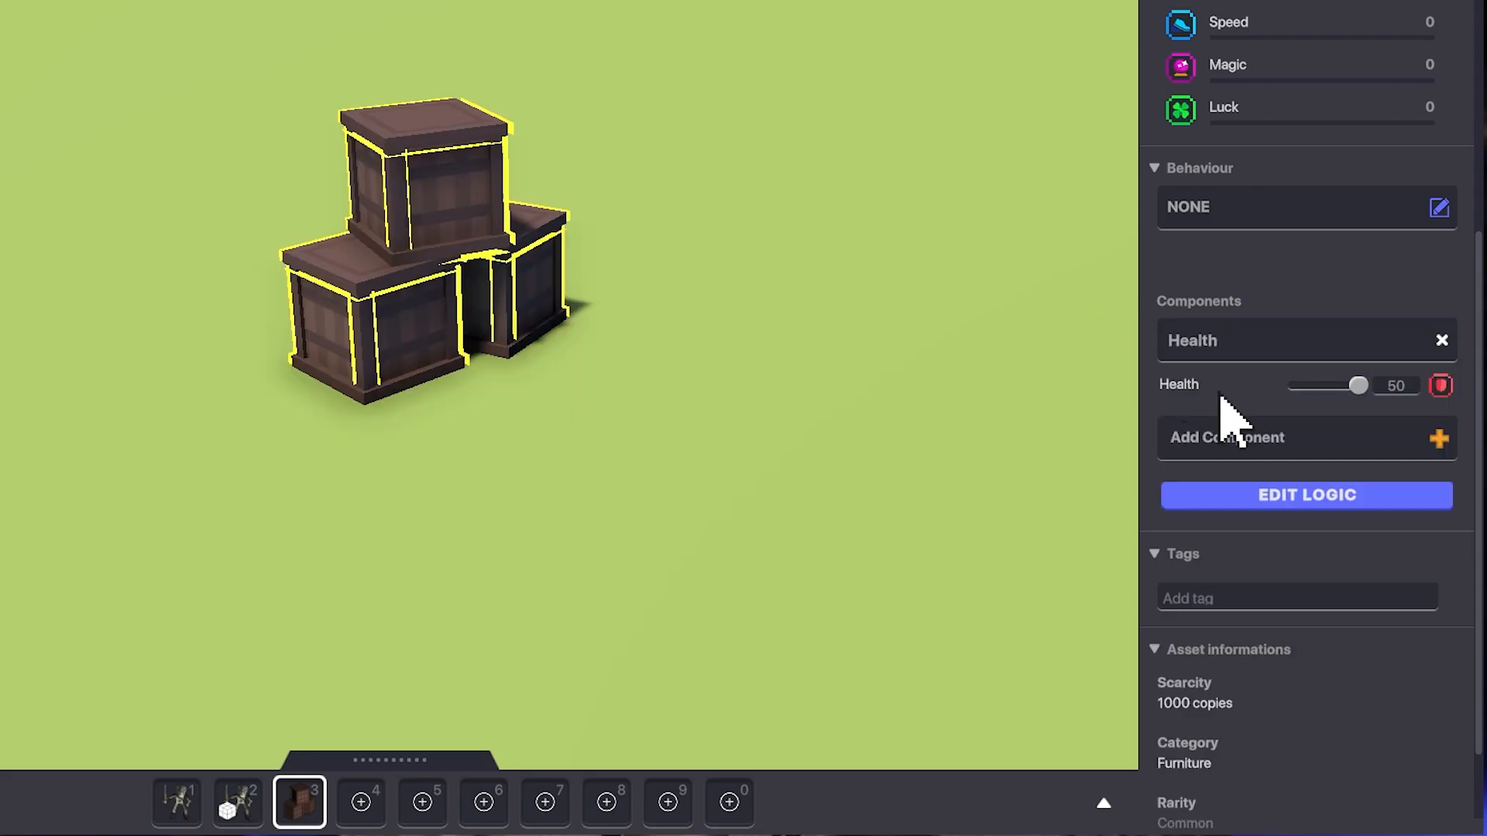
left_click(1301, 457)
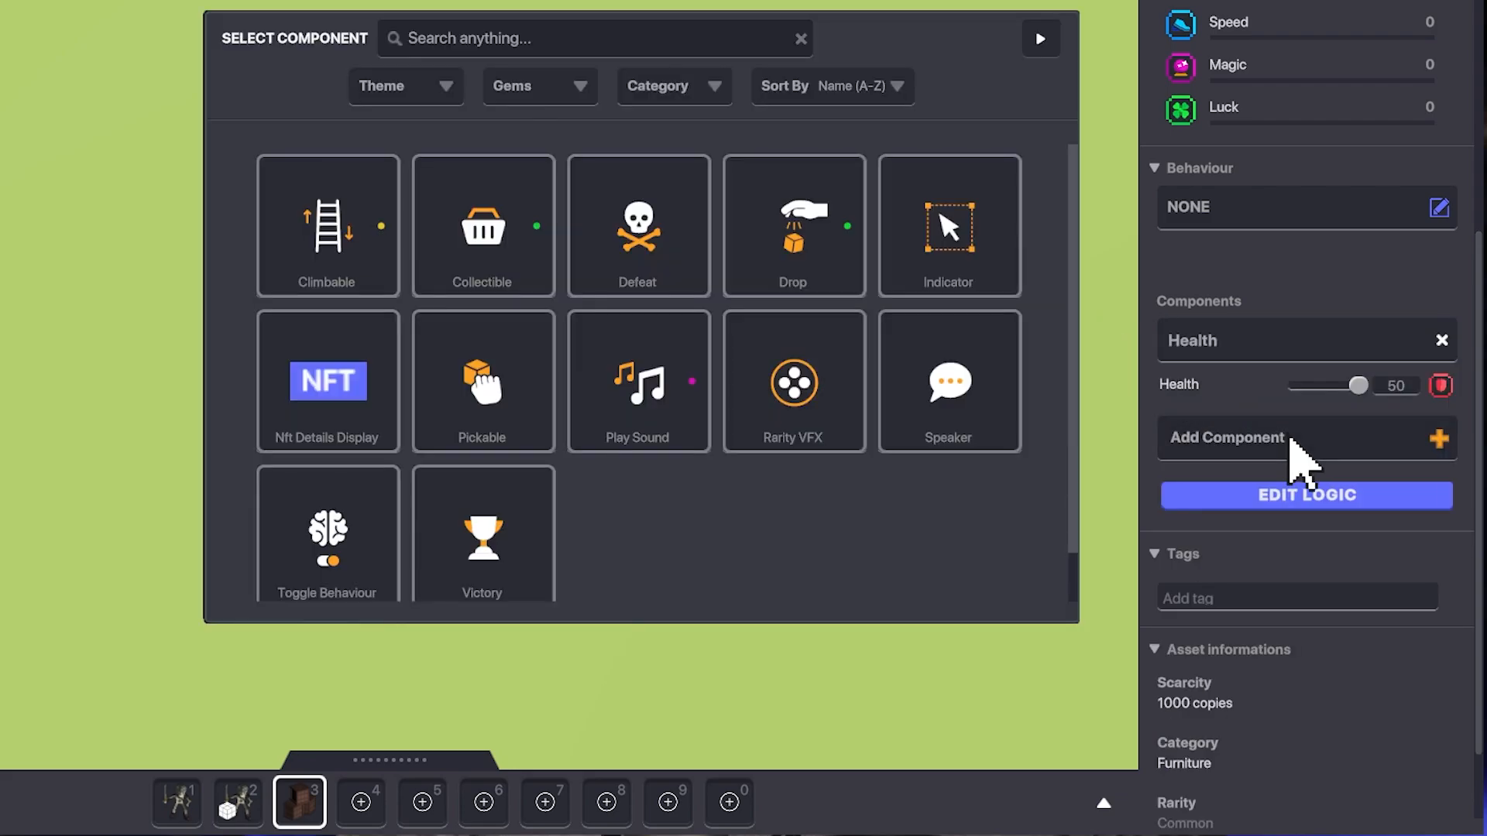
left_click(806, 242)
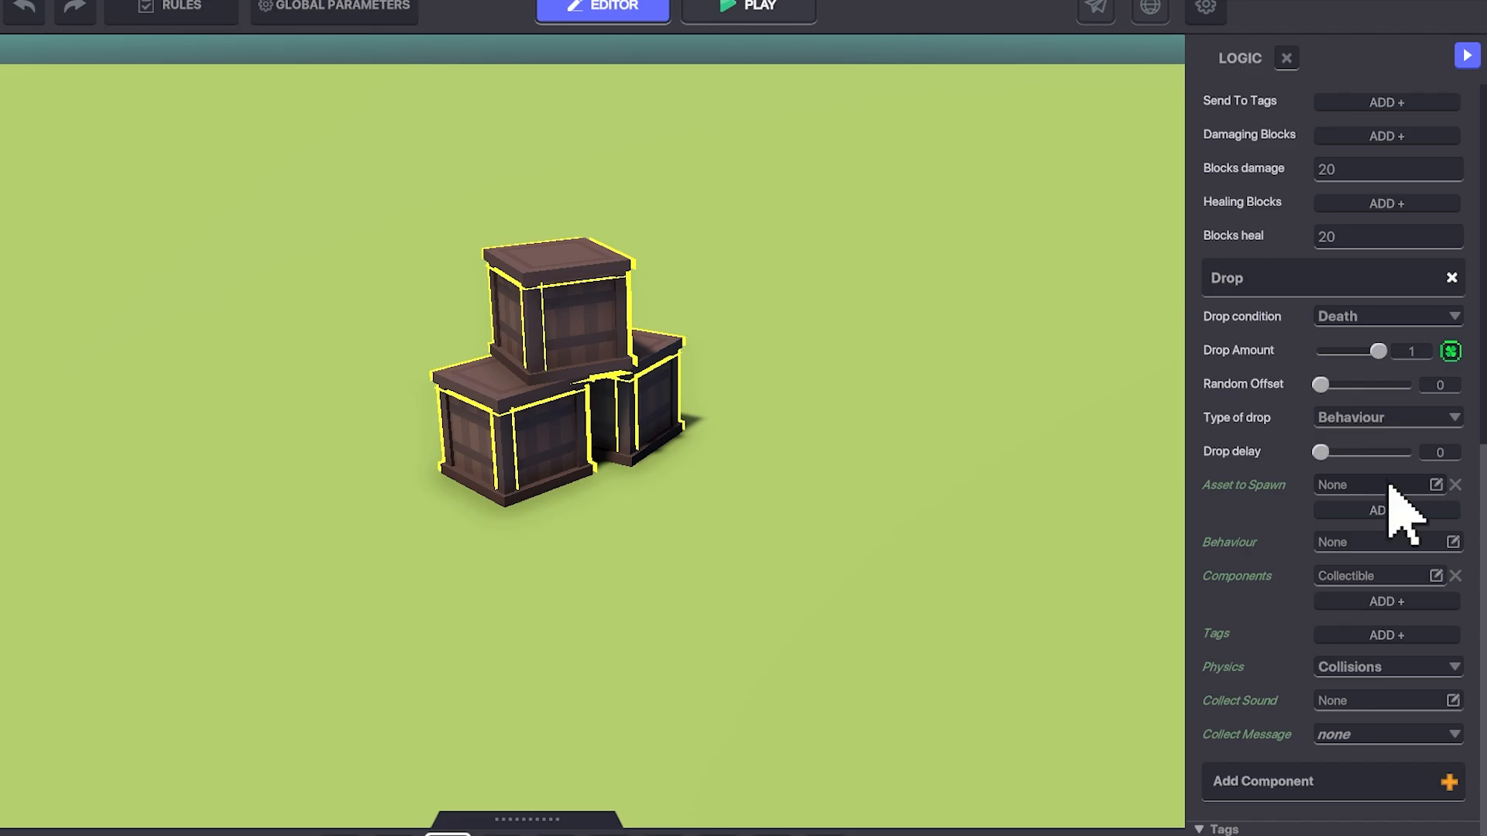
- Set the crates' drop to spawn the Skeleton Warrior asset with the Melee Enemy behaviour
left_click(1389, 486)
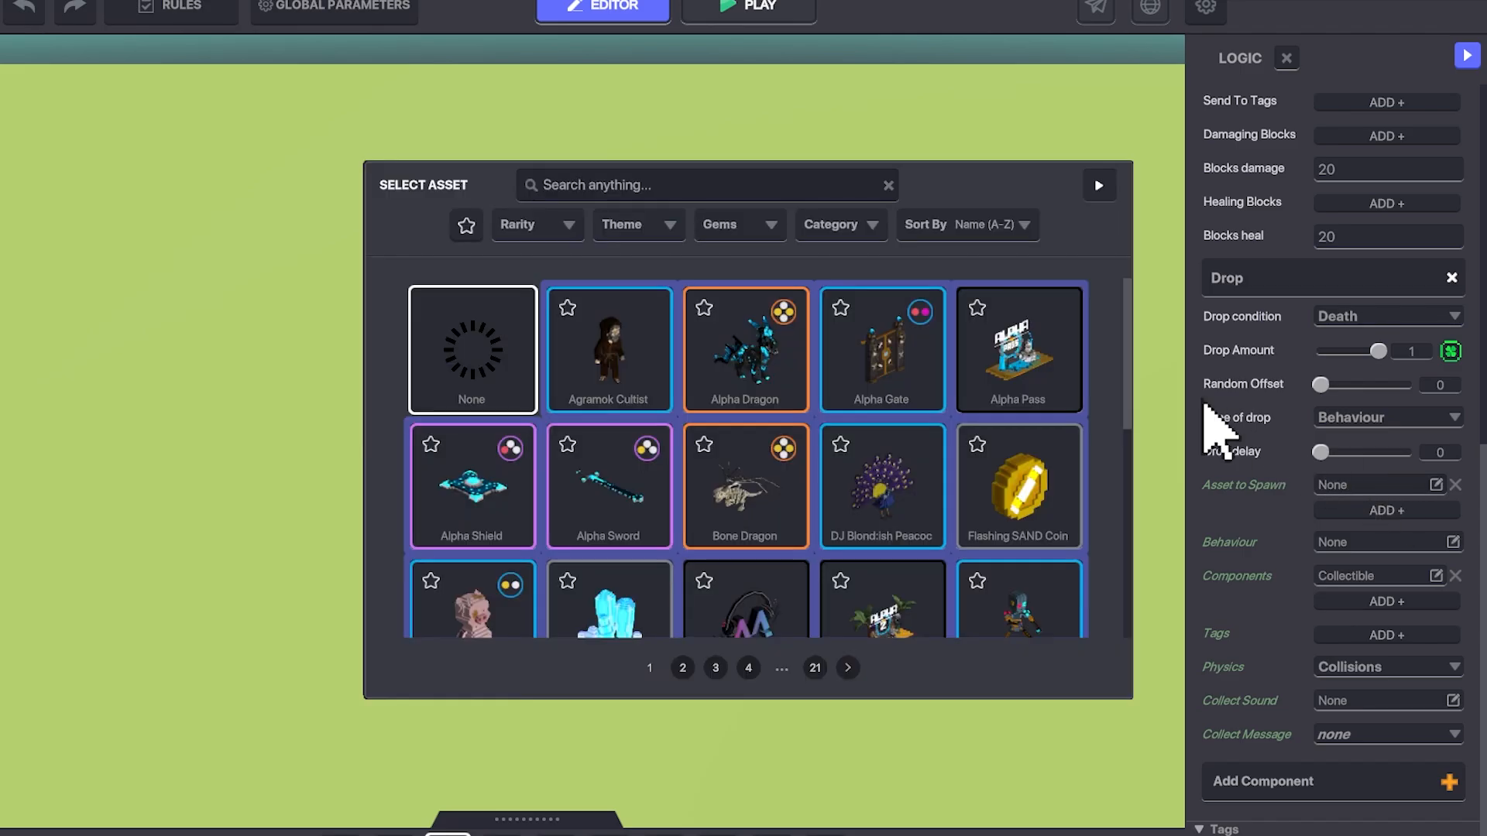
type("Ske")
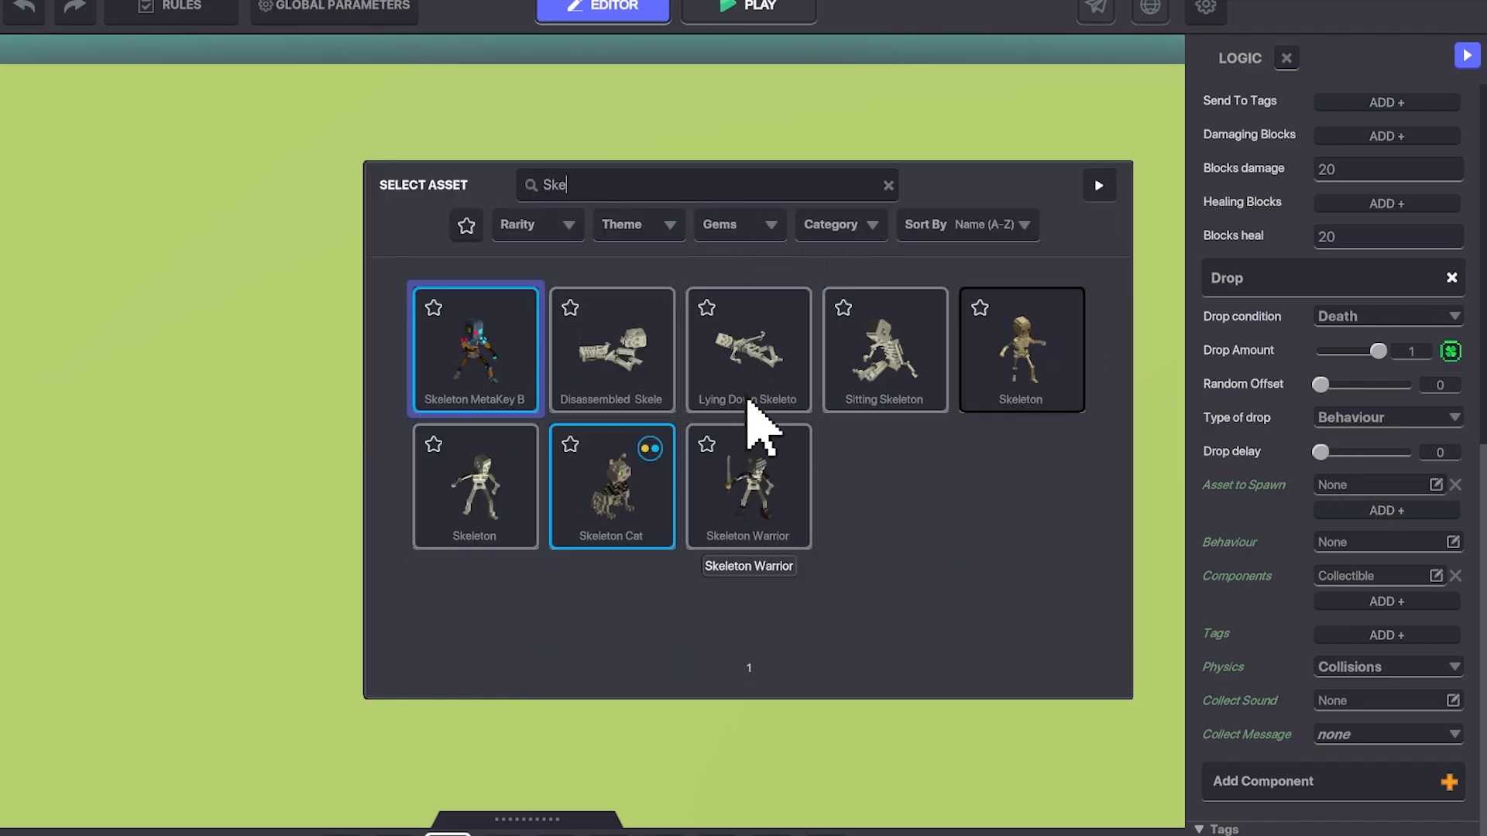
left_click(774, 511)
left_click(1377, 544)
scroll(1359, 566, "down", 2)
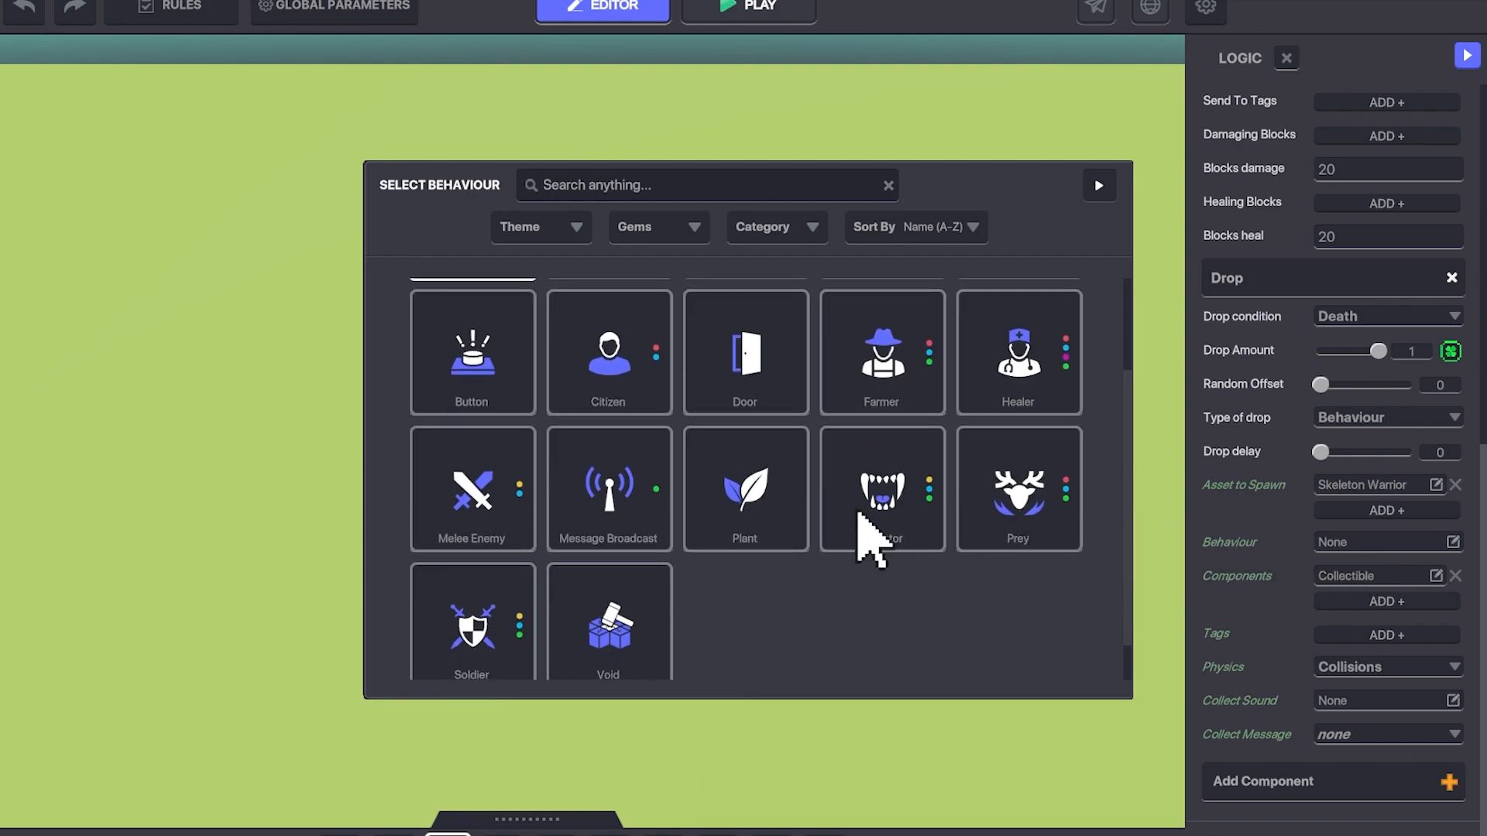
left_click(489, 495)
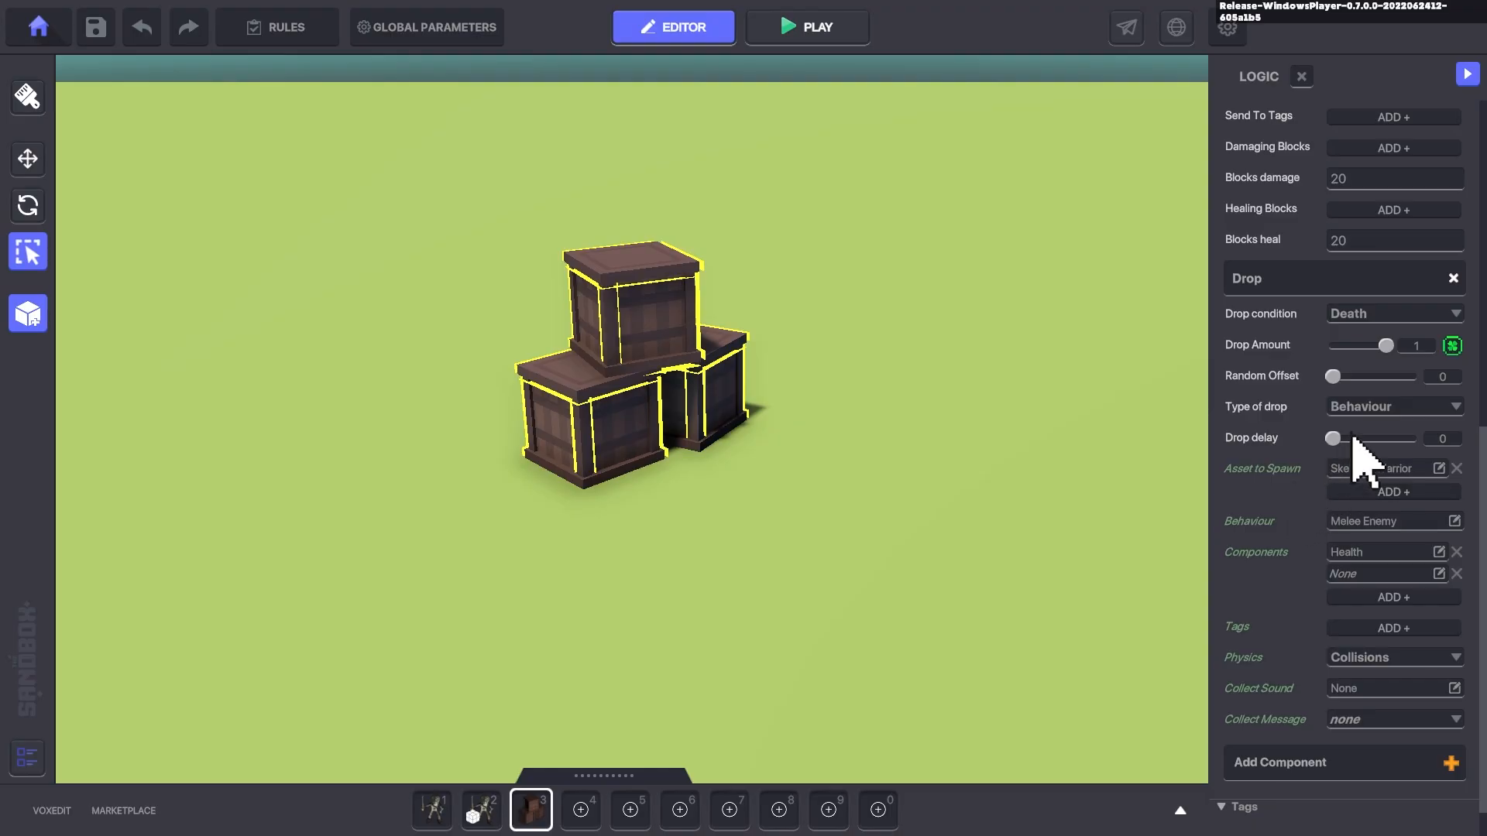
- Change the crates' type of drop to Preset and choose the Skeleton Warrior preset
left_click(1382, 409)
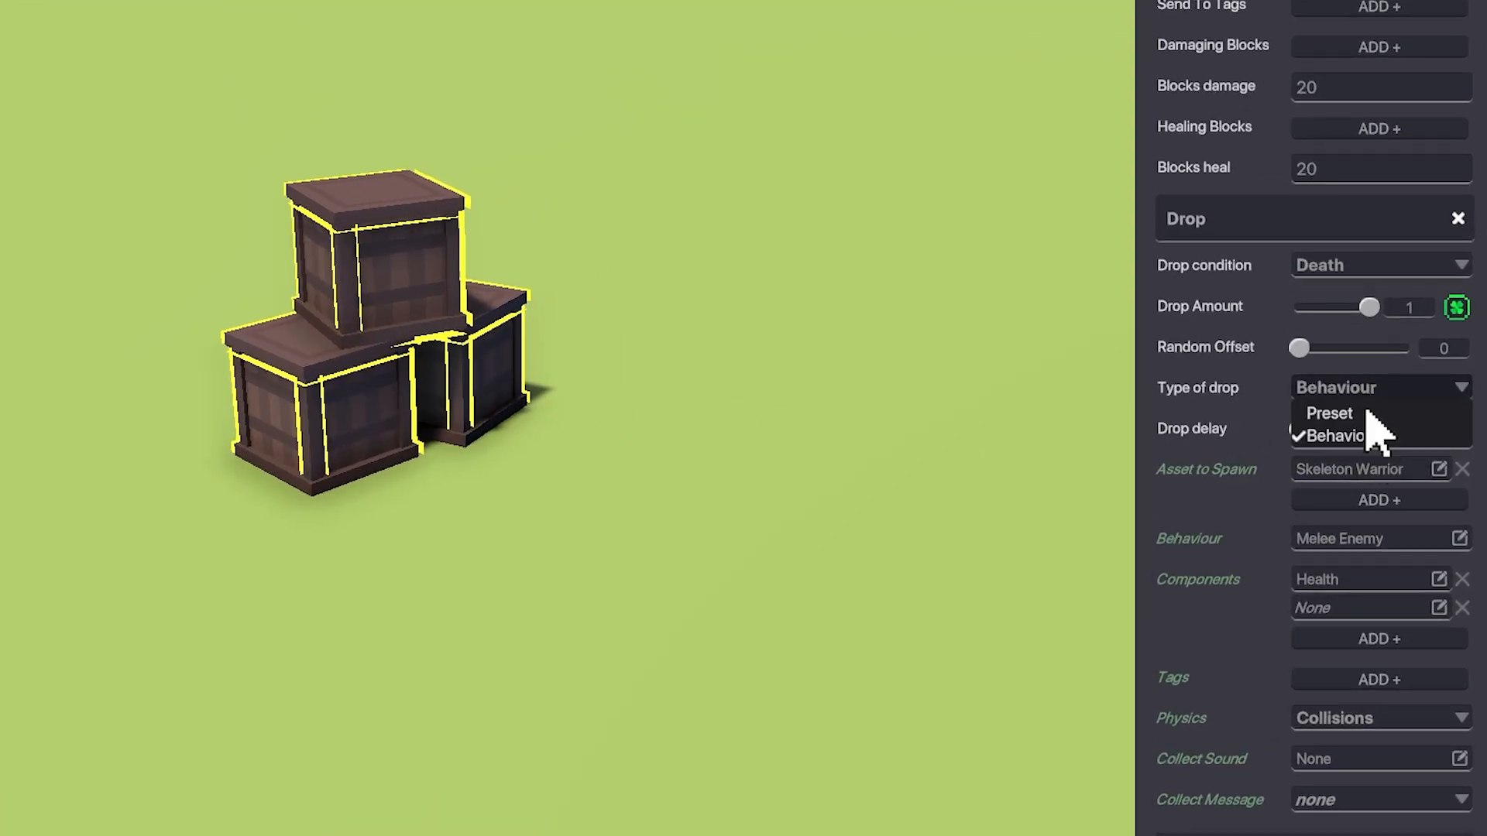
left_click(1365, 414)
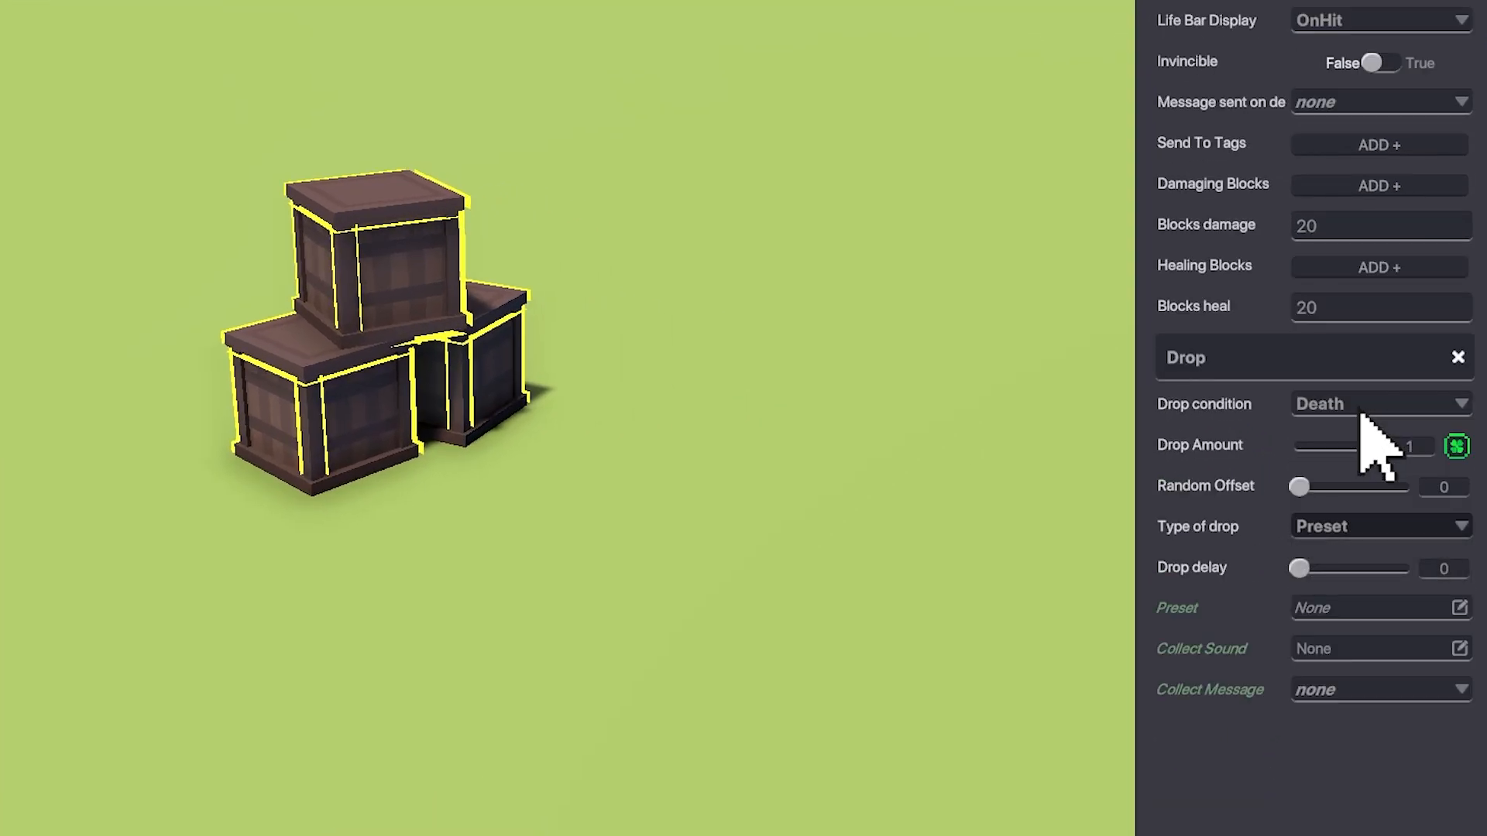
left_click(1367, 608)
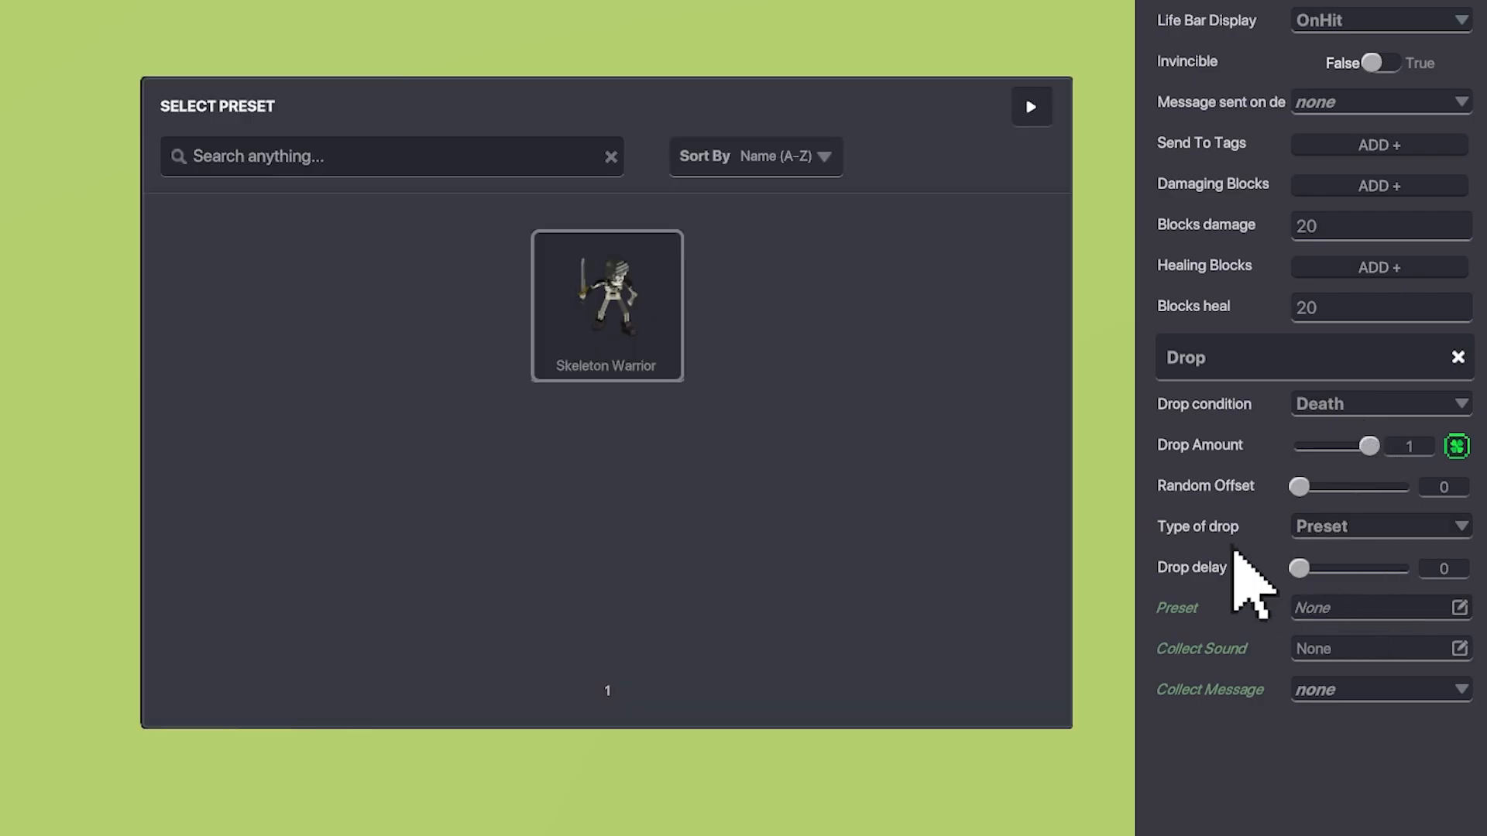
left_click(612, 309)
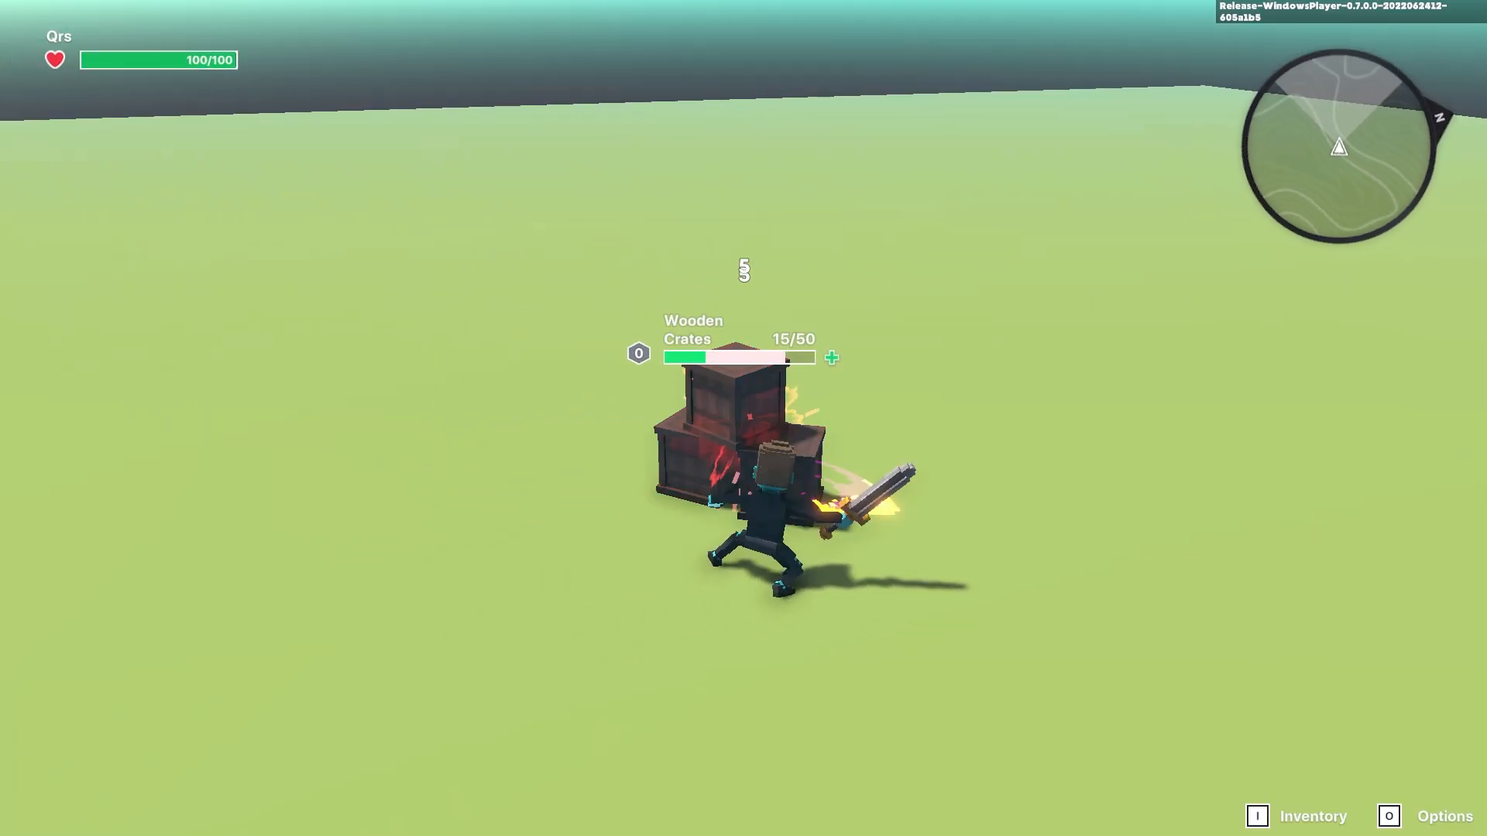
- Playtest the scene by breaking the wooden crates and fighting the skeleton dropped from them
key("s")
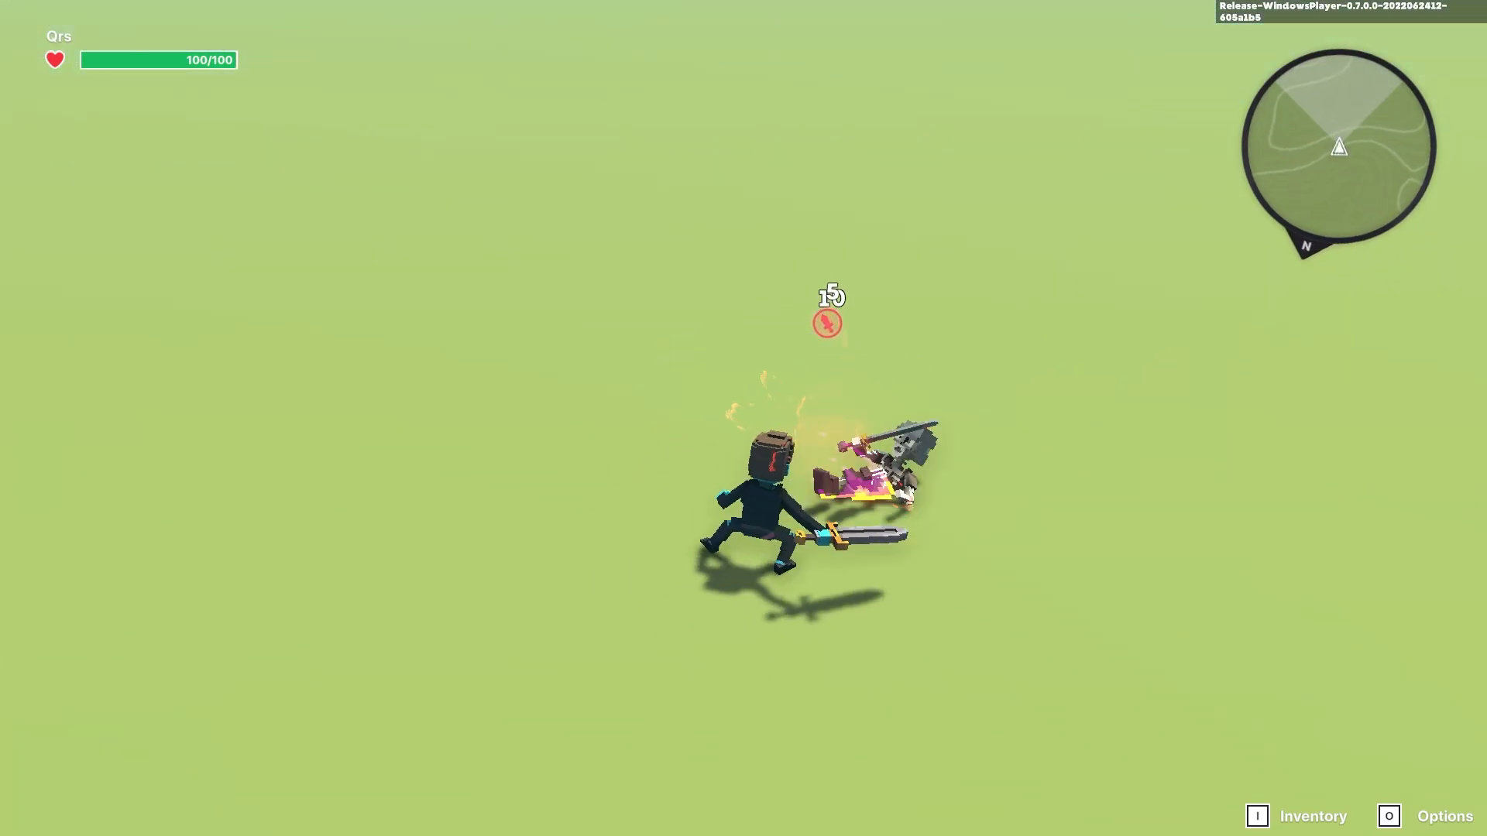
key("a")
key("s")
key("d")
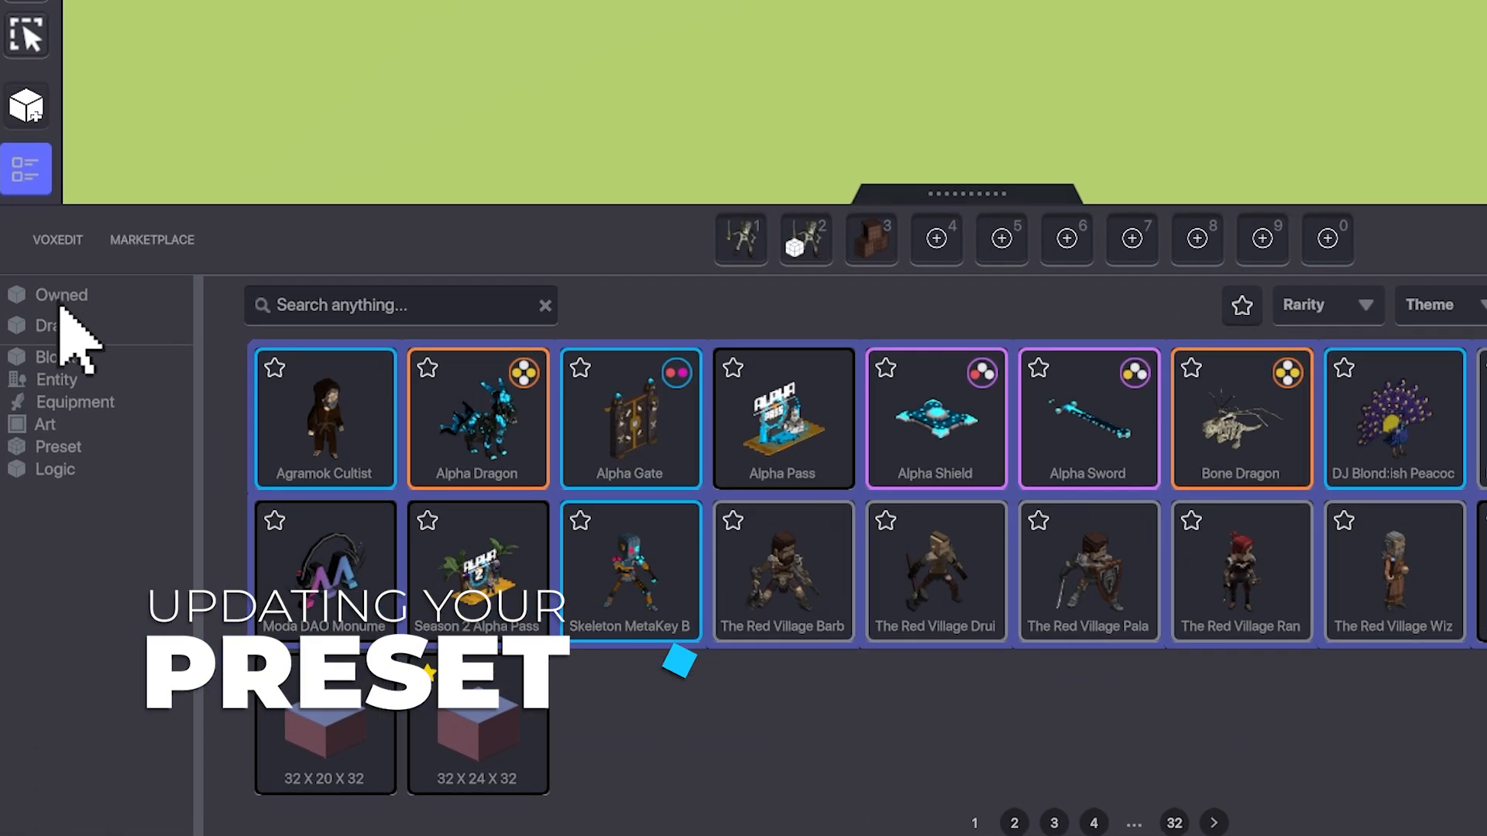
- Take the Skeleton Warrior from the preset library and place it in the scene
left_click(60, 448)
left_click(326, 406)
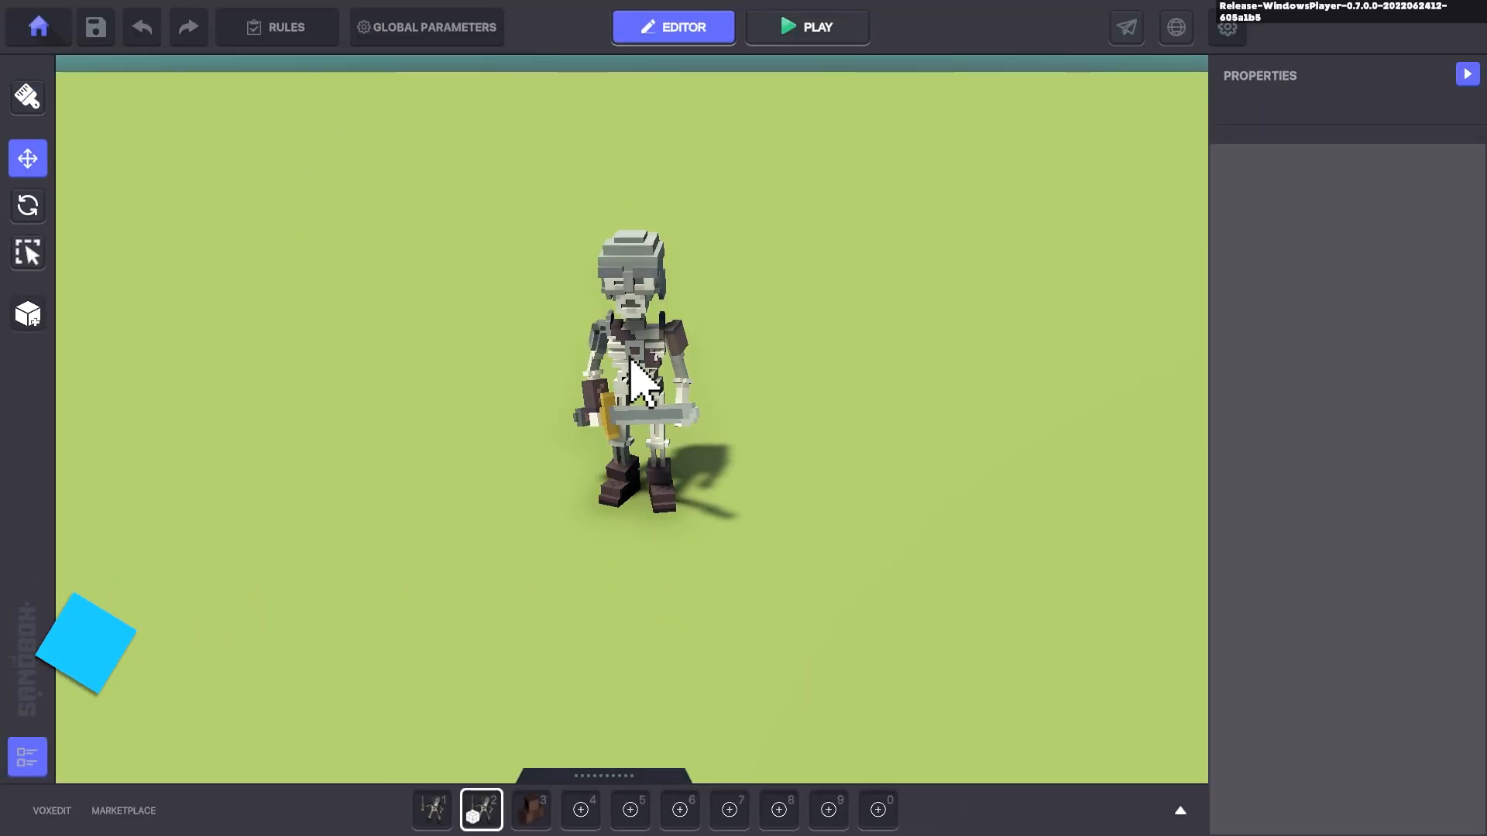
- Set the placed skeleton's health to 20
left_click(630, 356)
scroll(629, 356, "down", 6)
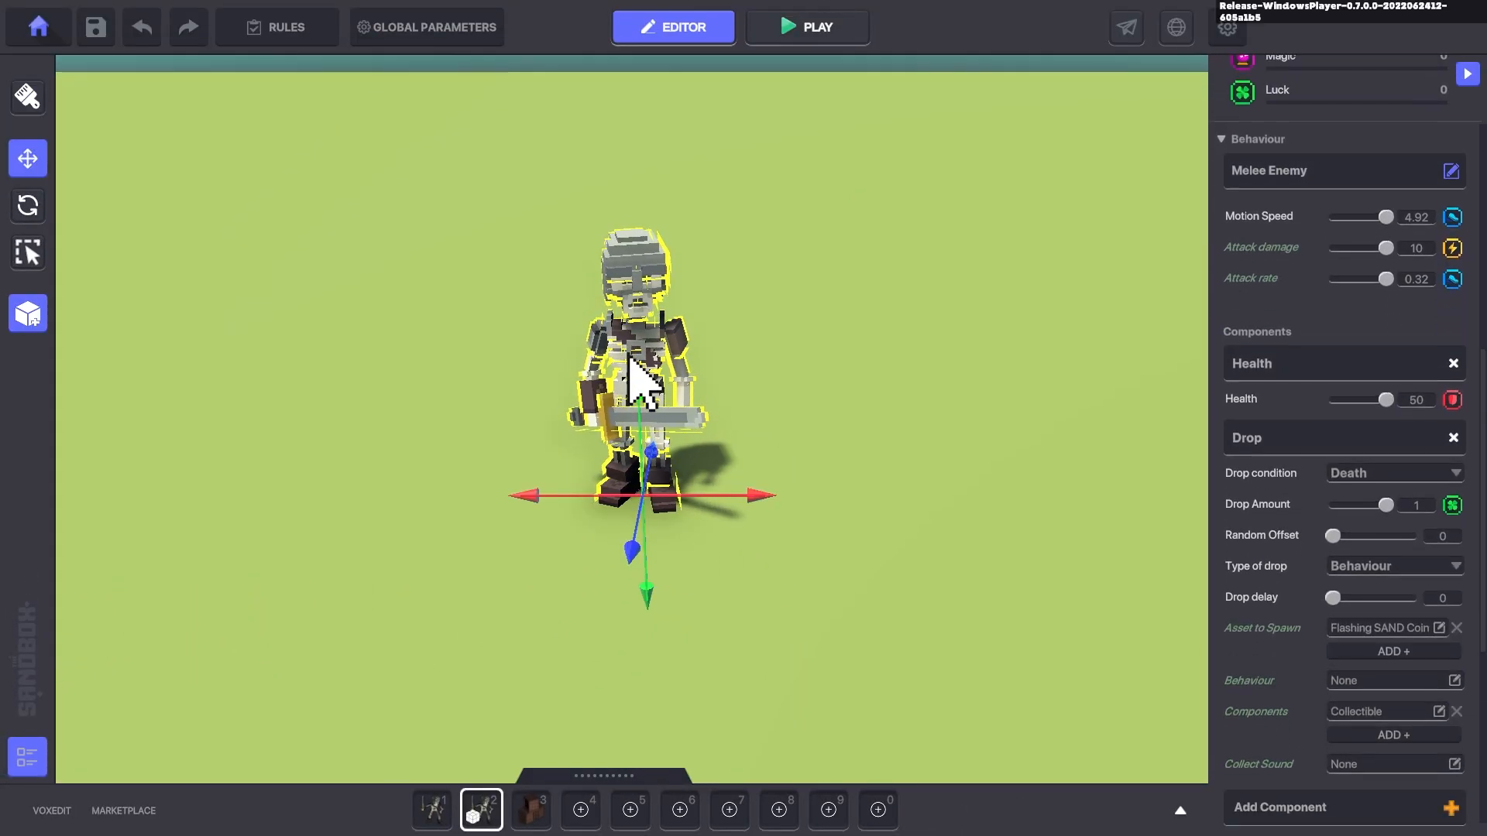
left_click_drag(1369, 381, 1312, 376)
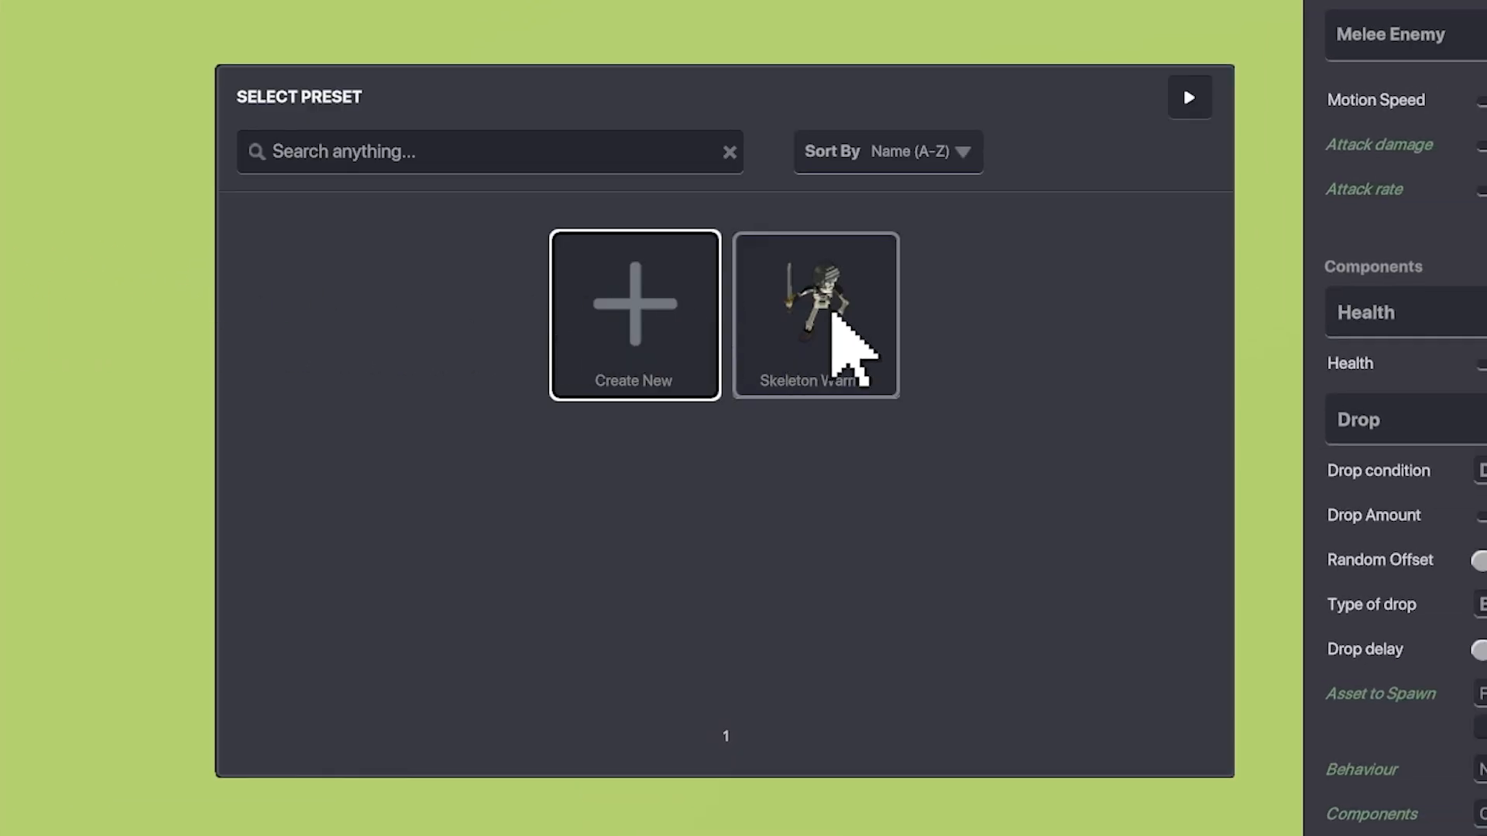
- Overwrite the Skeleton Warrior preset with the edited skeleton, rename it Skeleton Warrior 2, and check the wooden crates' drop settings
left_click(833, 322)
type("Skeleton Warrior 2")
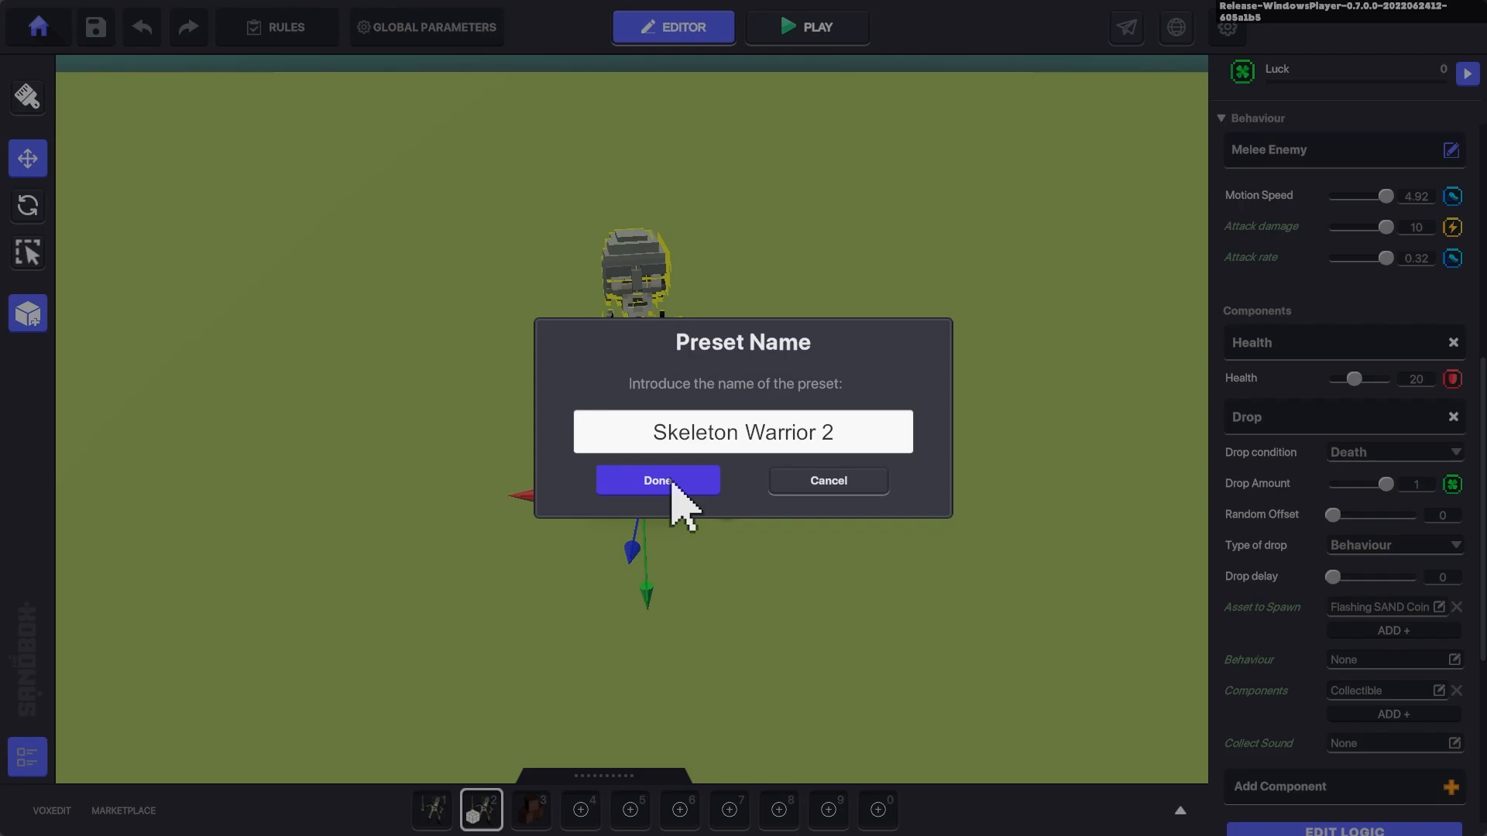
left_click(671, 482)
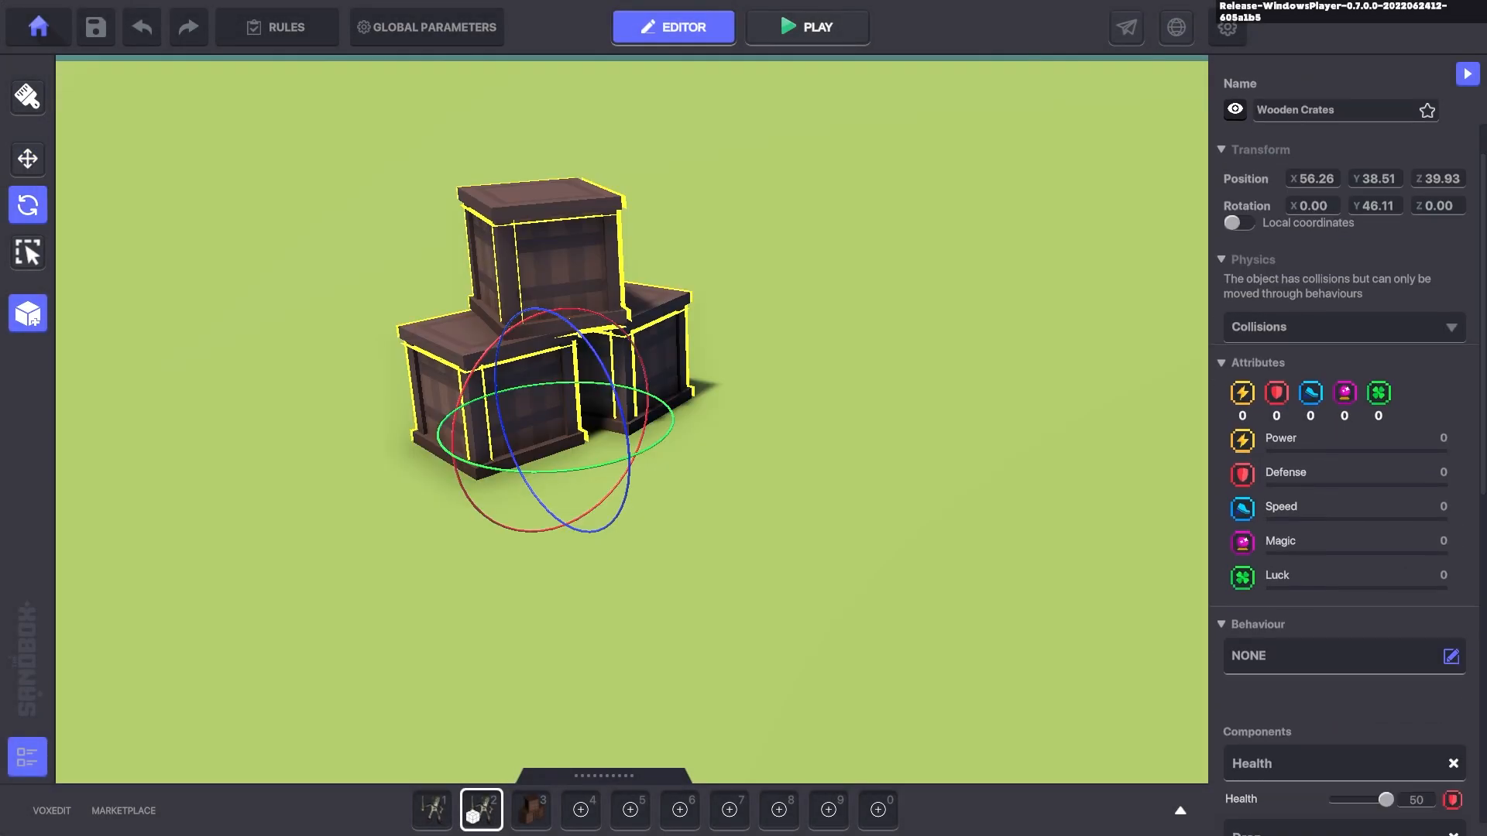
scroll(1332, 465, "down", 6)
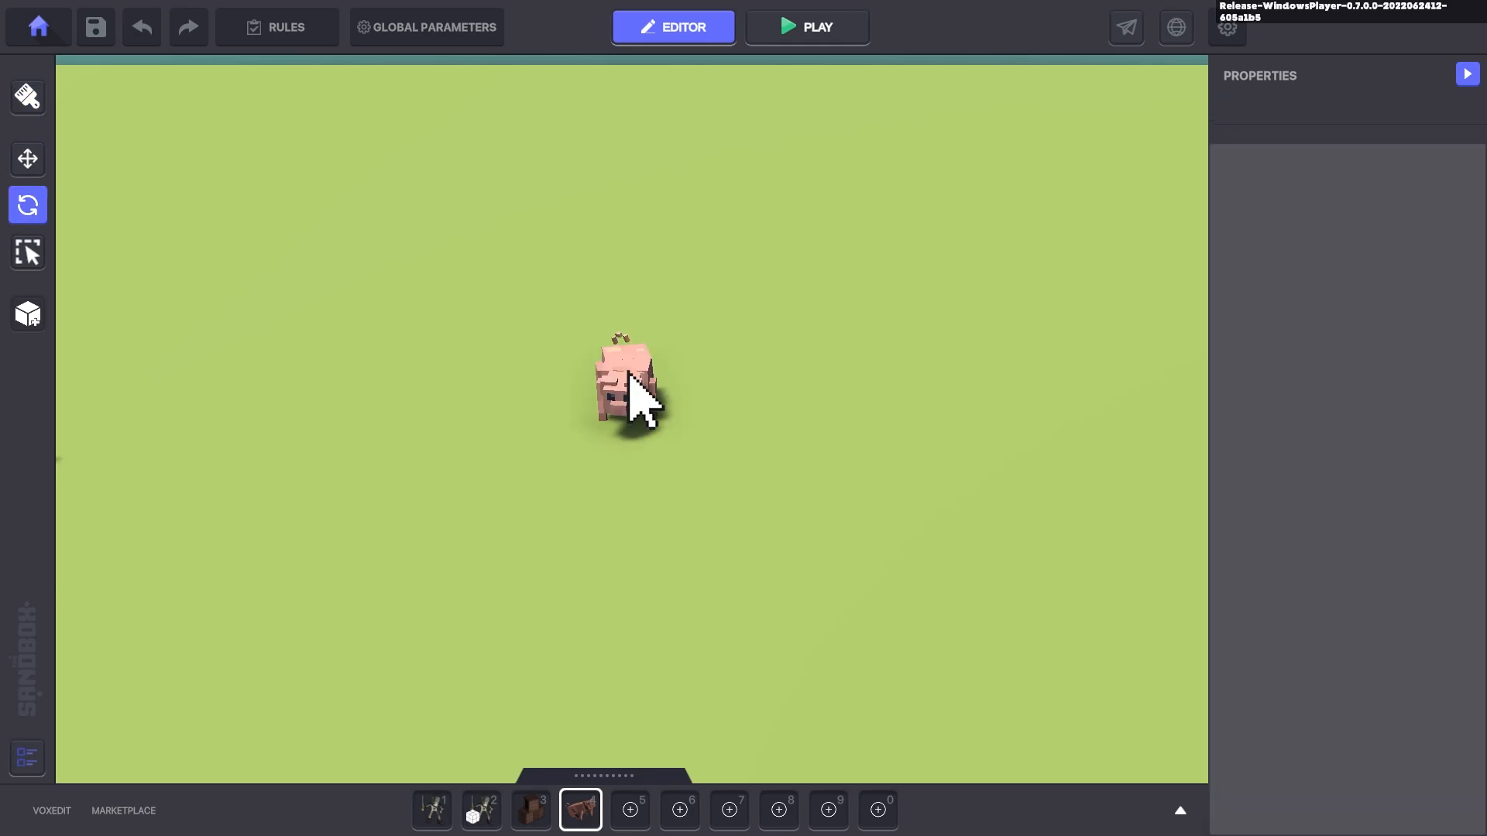
- Save the pig in the scene as a new preset named Small Piggie and review the wooden crates' drop preset
left_click(633, 394)
left_click(28, 316)
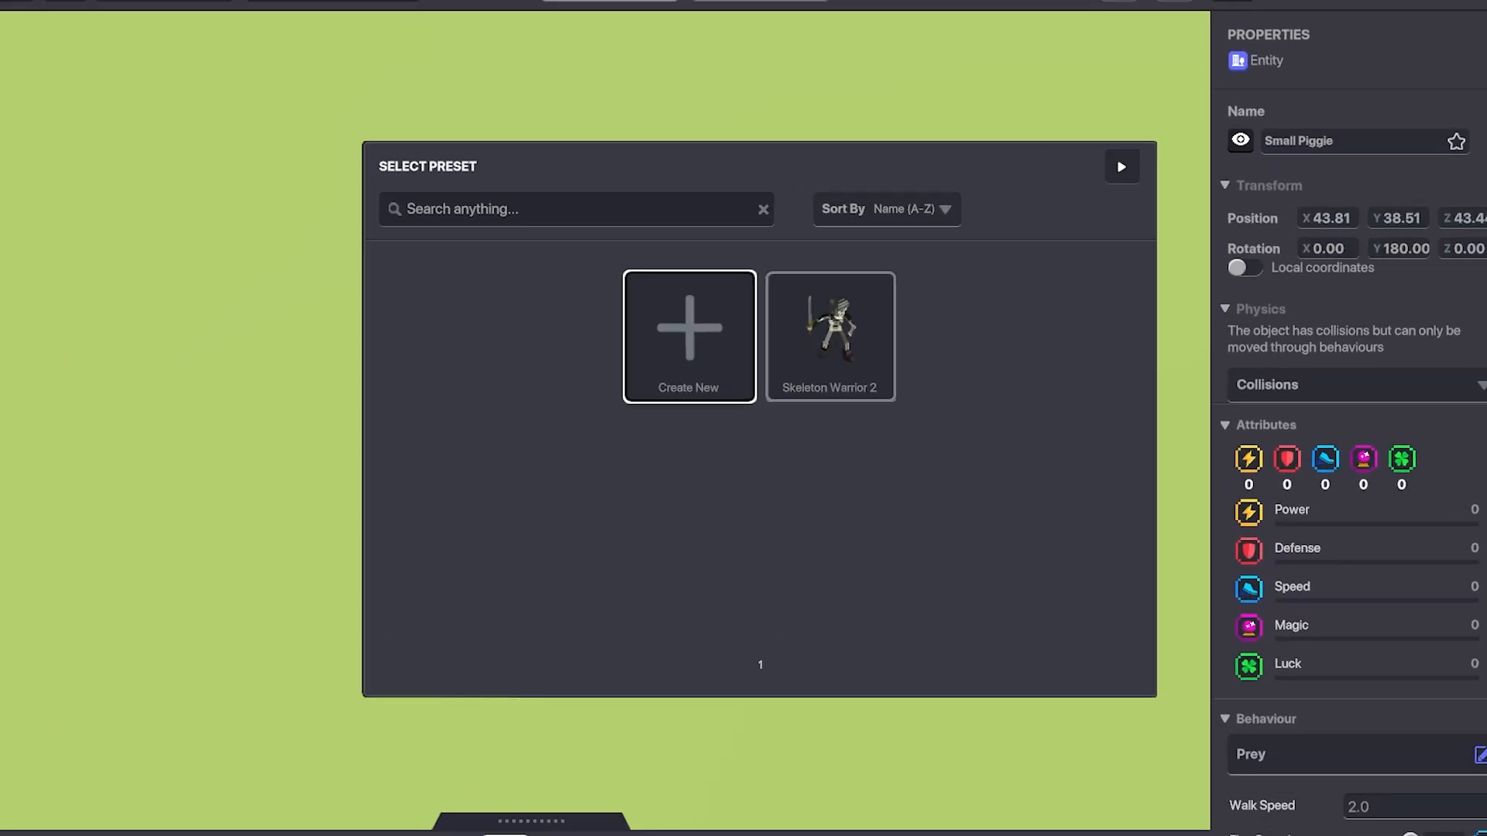
left_click(620, 325)
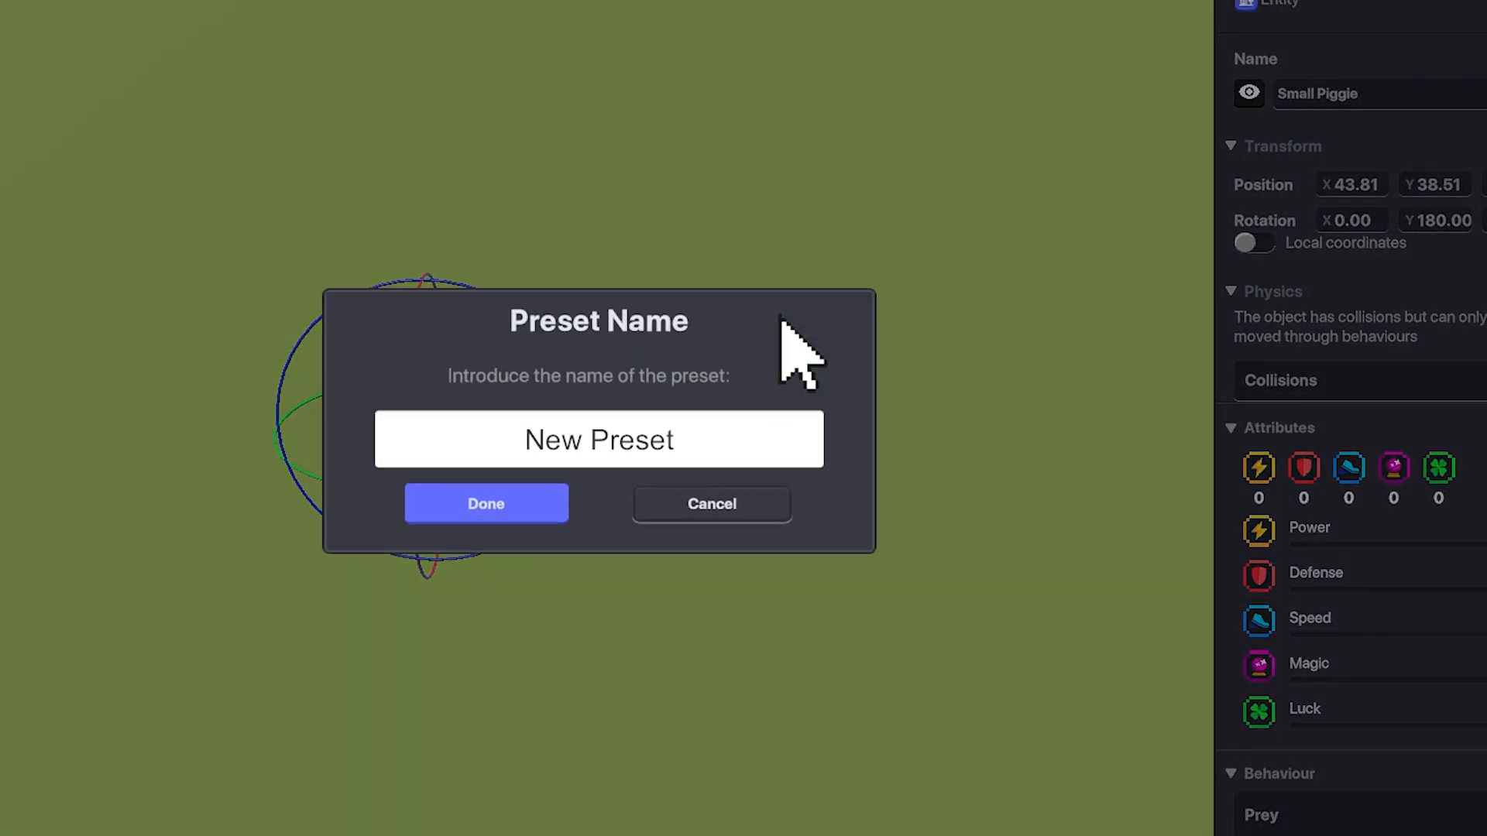
left_click(640, 431)
type("Small Piggie")
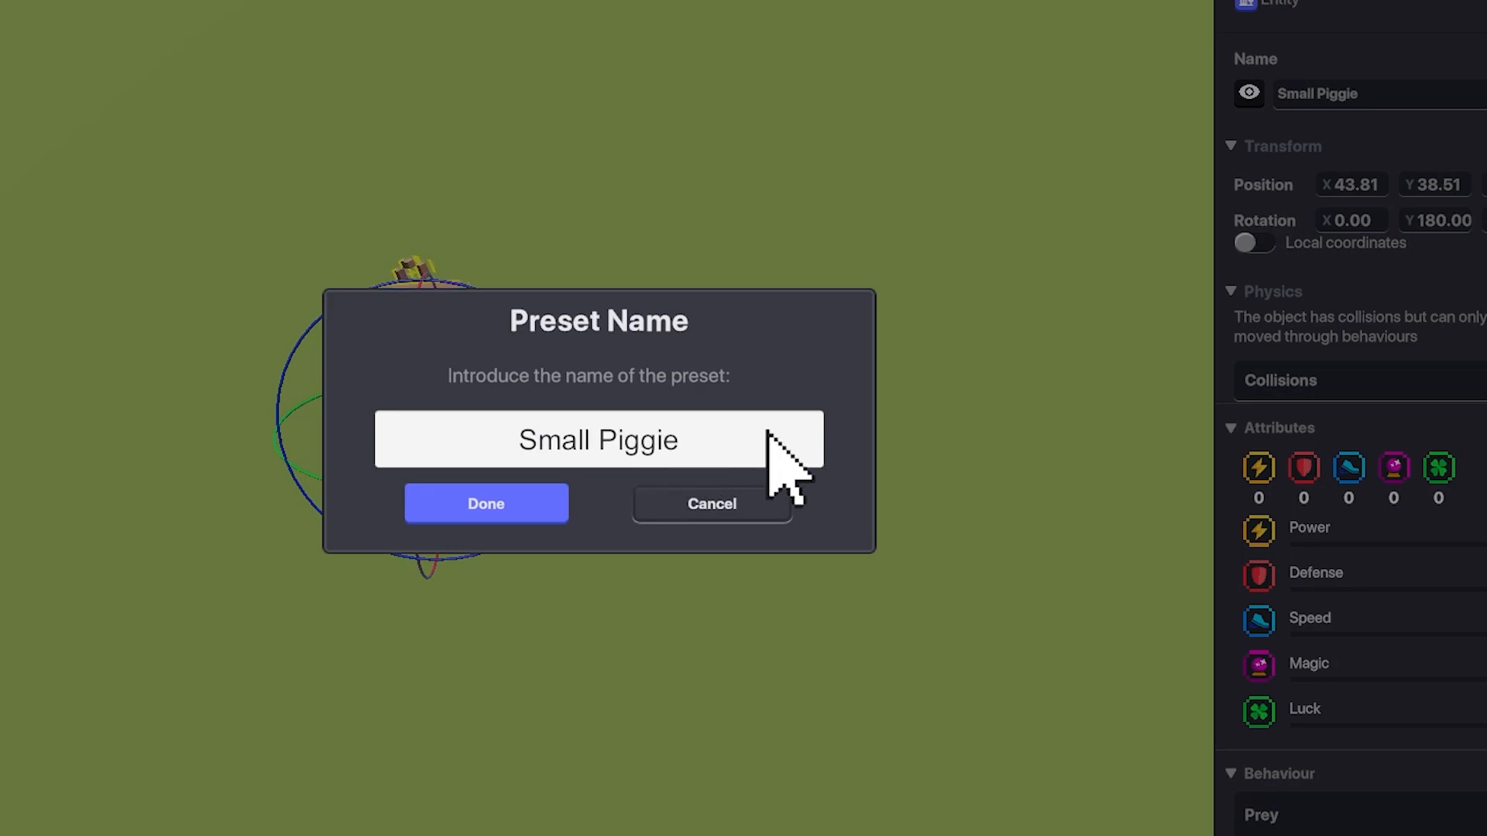
left_click(556, 500)
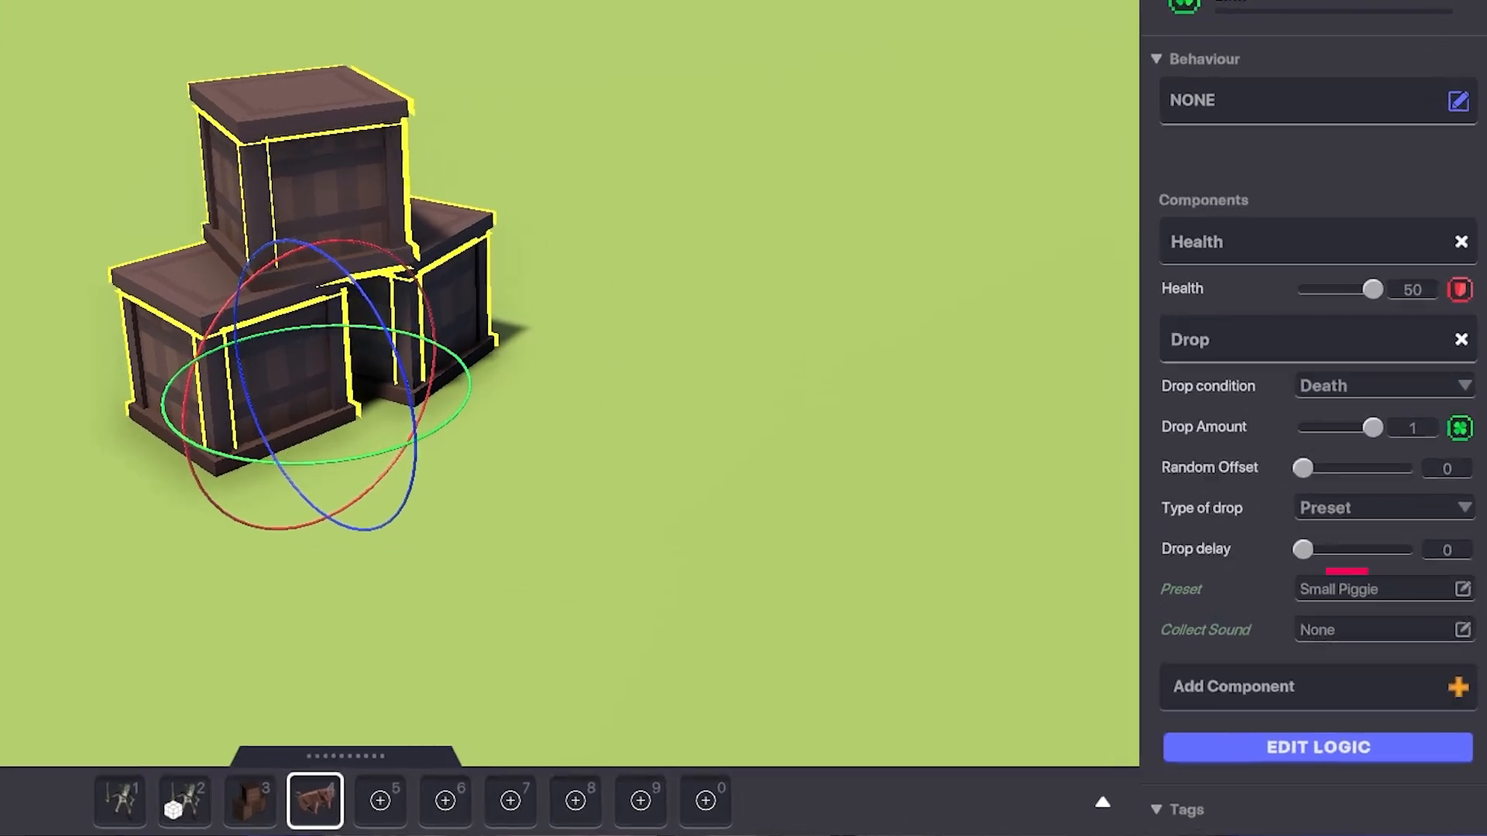
scroll(1313, 418, "down", 2)
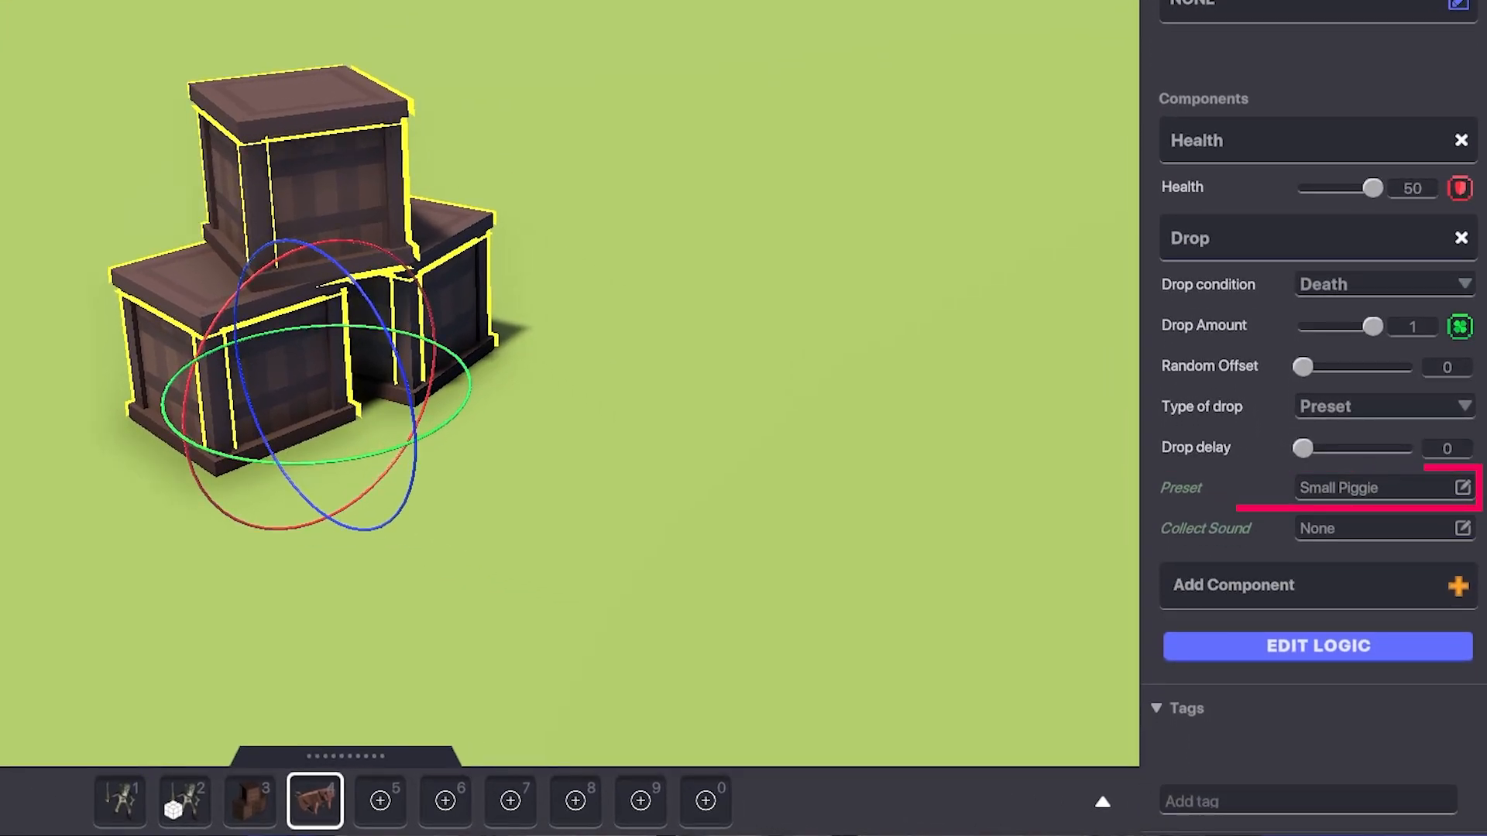